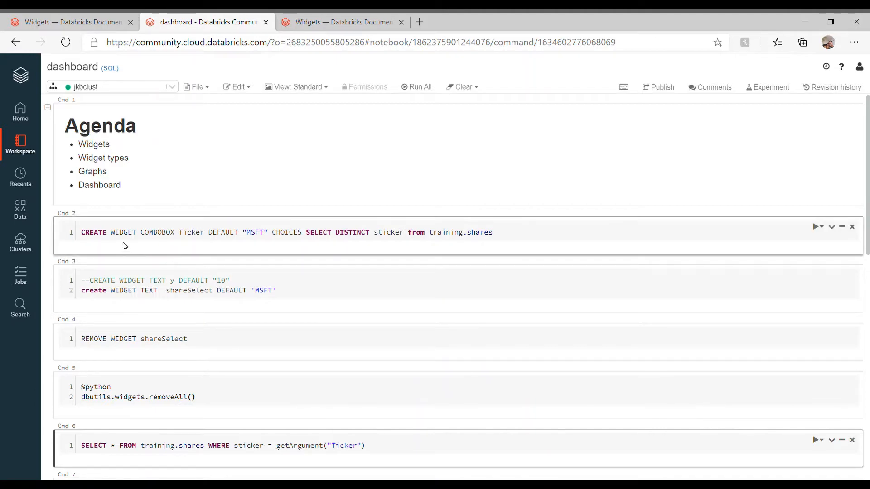
# Run the cell that creates the Ticker combobox widget with default "MSFT" and choices from the distinct sticker values of training.shares
pyautogui.click(96, 233)
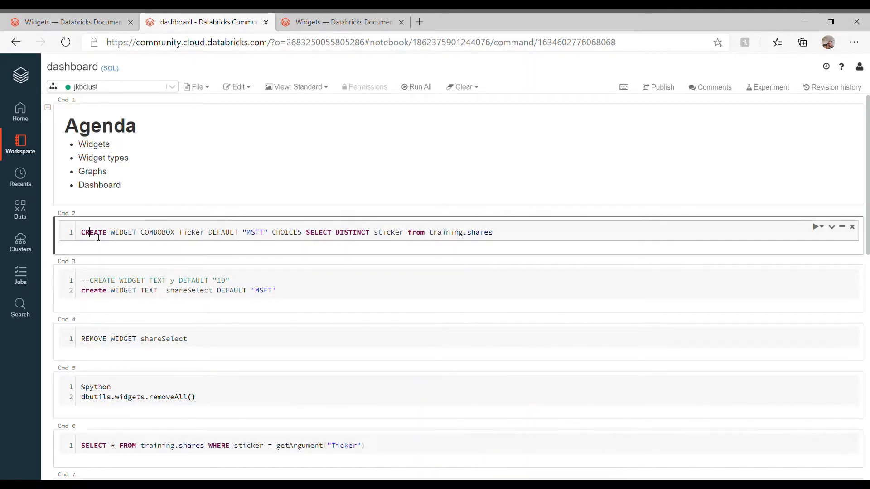
pyautogui.moveTo(111, 233); pyautogui.dragTo(137, 235)
pyautogui.click(154, 236)
pyautogui.moveTo(141, 233); pyautogui.dragTo(209, 235)
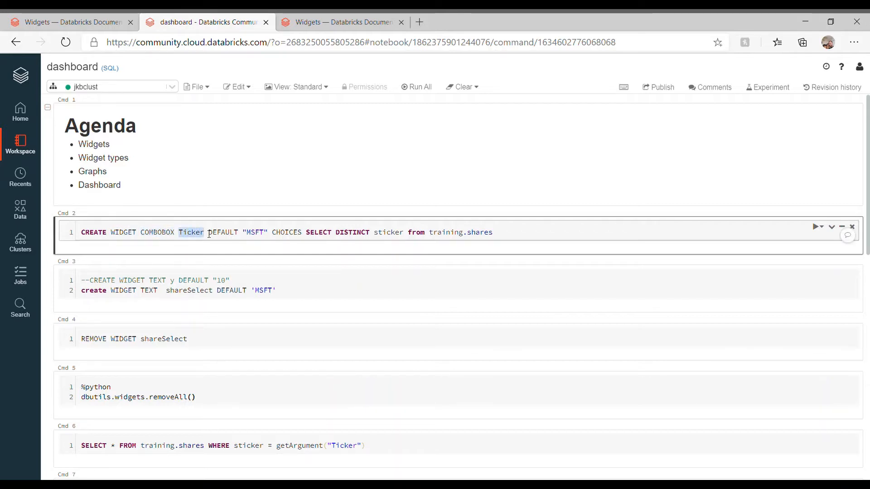
pyautogui.moveTo(246, 233); pyautogui.dragTo(263, 233)
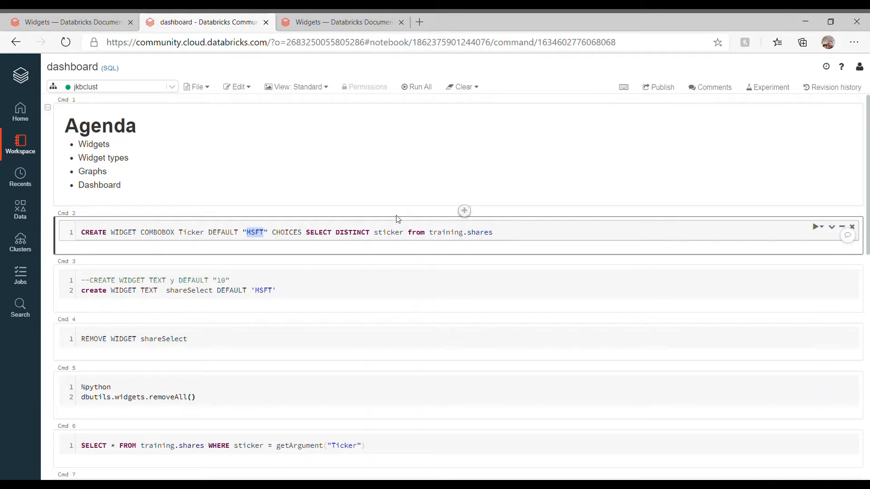
pyautogui.click(311, 235)
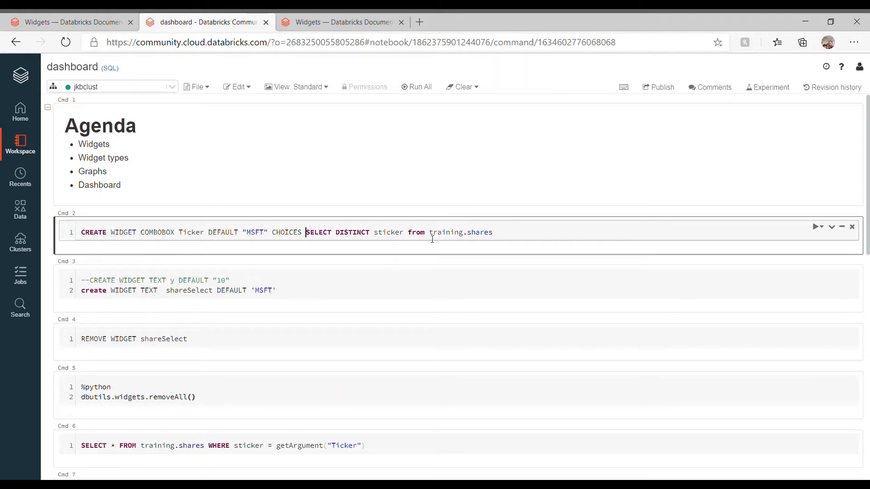
pyautogui.moveTo(429, 236); pyautogui.dragTo(500, 235)
pyautogui.click(515, 239)
pyautogui.hotkey('shift', 'Return')
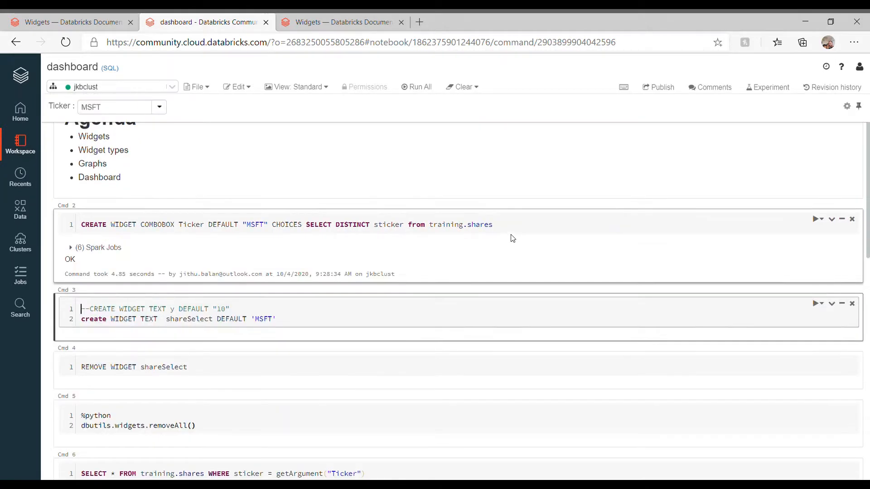
# Try the Ticker widget's choices by selecting BRK-B and finally AAPL
pyautogui.click(165, 112)
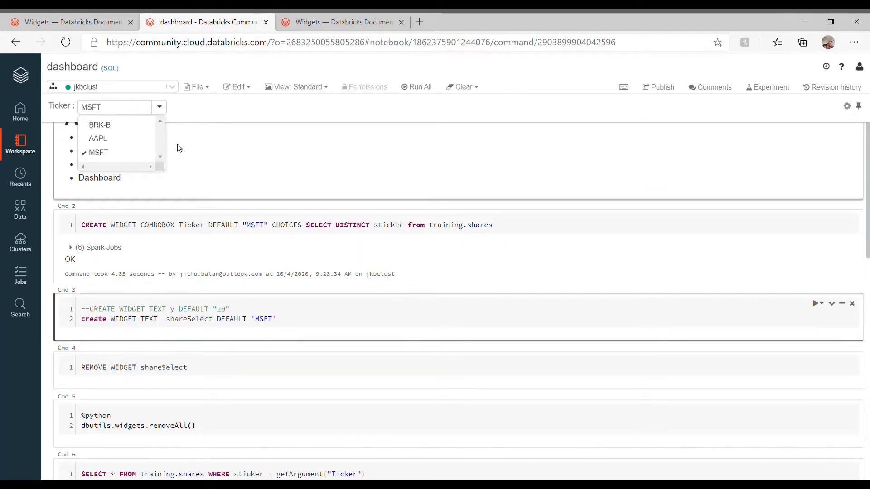
pyautogui.click(139, 128)
pyautogui.click(159, 109)
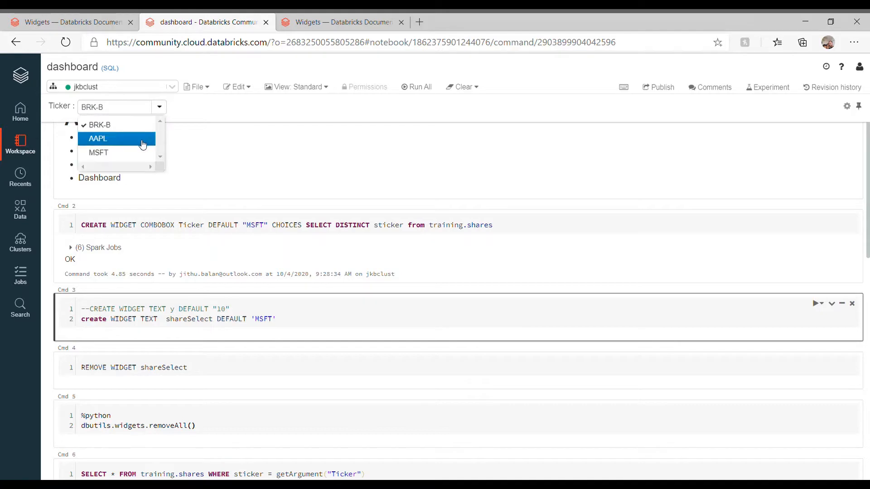
pyautogui.click(137, 140)
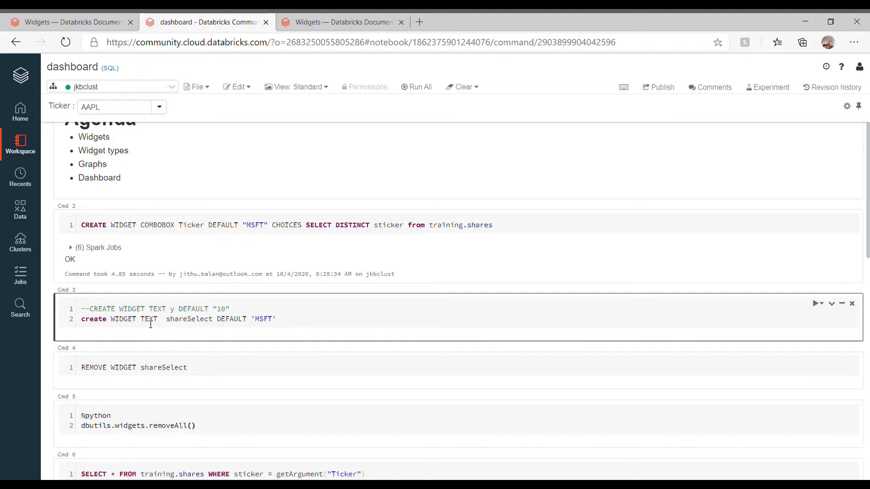
# Run the cell that creates the shareSelect text widget with default 'MSFT'
pyautogui.moveTo(141, 320); pyautogui.dragTo(165, 322)
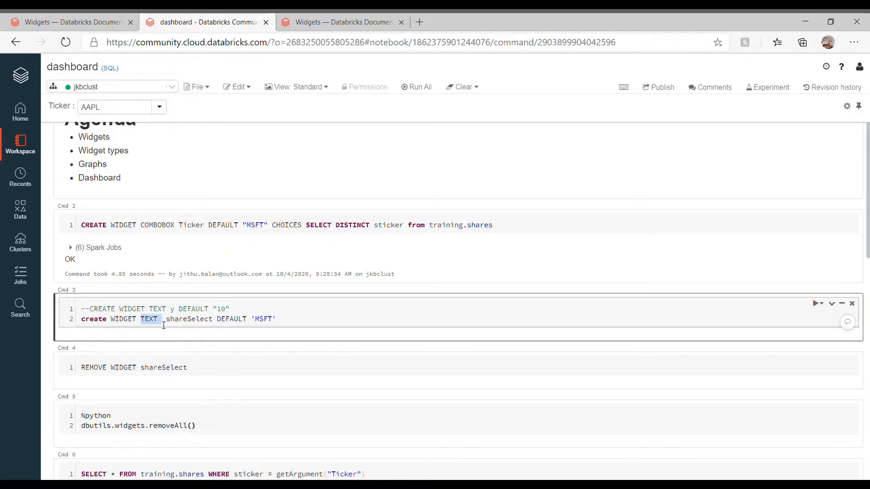
pyautogui.doubleClick(197, 323)
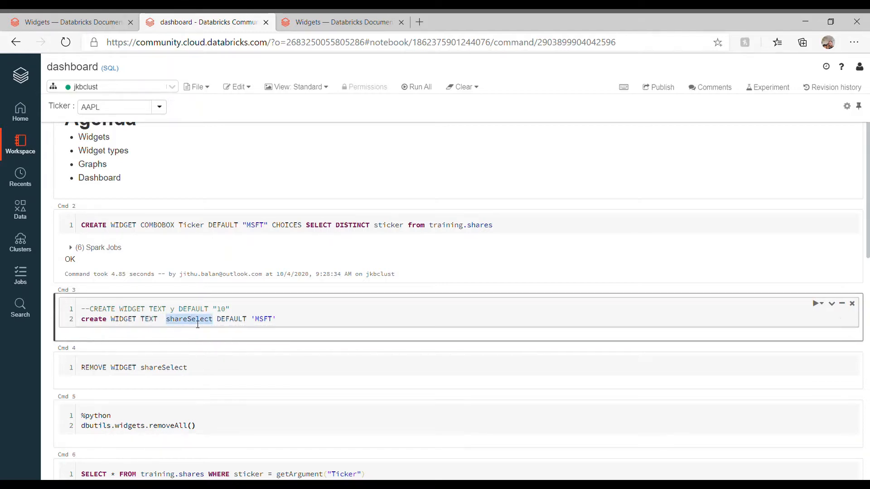
pyautogui.click(252, 319)
pyautogui.doubleClick(270, 322)
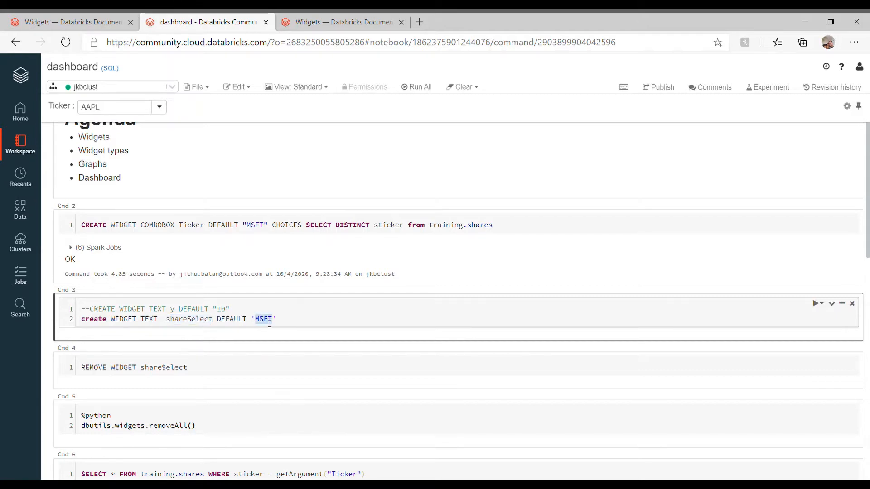
pyautogui.click(304, 324)
pyautogui.hotkey('shift', 'Return')
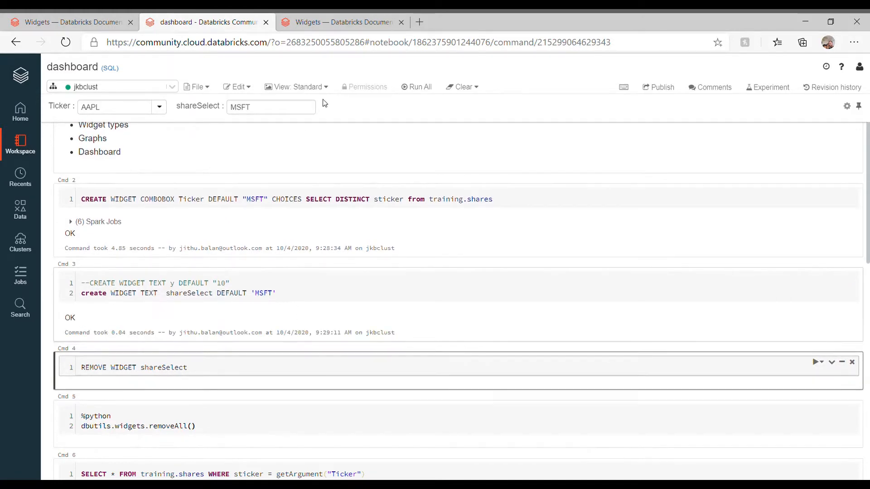
# Try free text entry in the shareSelect widget by setting it to AAPL and back to MSFT
pyautogui.click(277, 108)
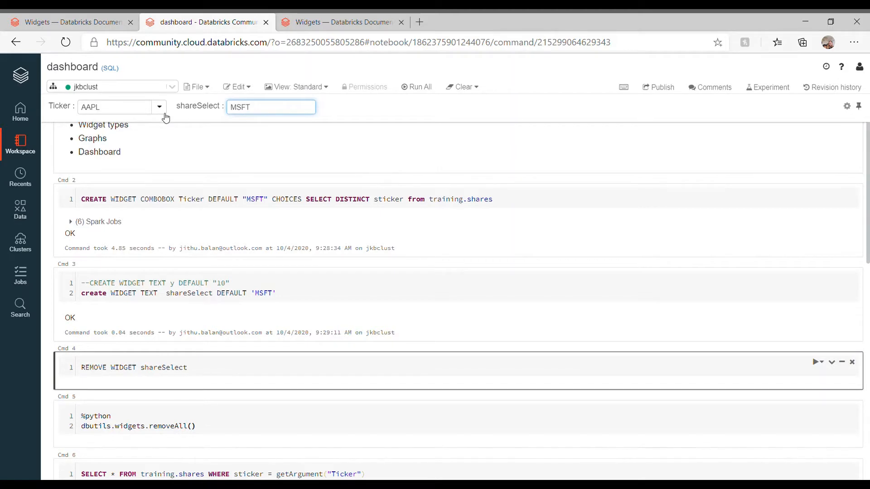
pyautogui.click(160, 110)
pyautogui.click(259, 115)
pyautogui.press('BackSpace')
pyautogui.press('BackSpace')
pyautogui.press('BackSpace')
pyautogui.press('BackSpace')
pyautogui.write('AAPL')
pyautogui.press('BackSpace')
pyautogui.press('BackSpace')
pyautogui.press('BackSpace')
pyautogui.press('BackSpace')
pyautogui.write('MSFT')
# Run the REMOVE WIDGET shareSelect cell to delete only that text widget
pyautogui.moveTo(82, 369); pyautogui.dragTo(142, 372)
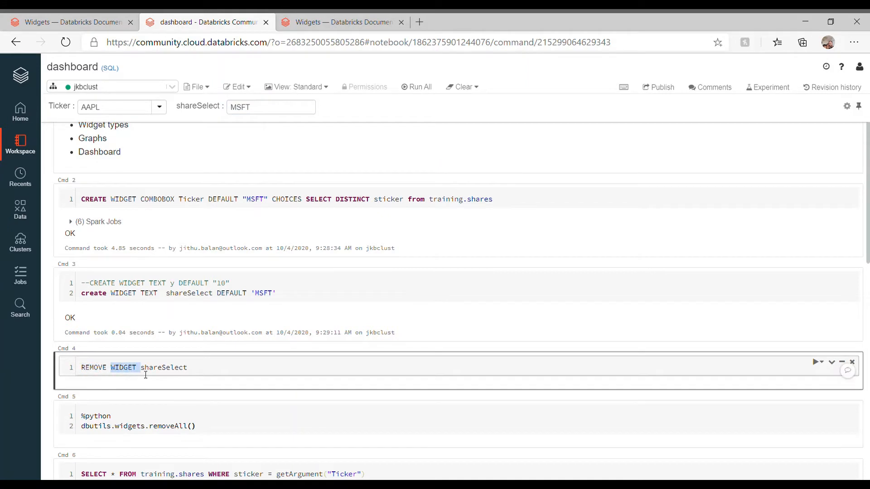
pyautogui.click(159, 373)
pyautogui.doubleClick(163, 373)
pyautogui.click(199, 371)
pyautogui.hotkey('shift', 'Return')
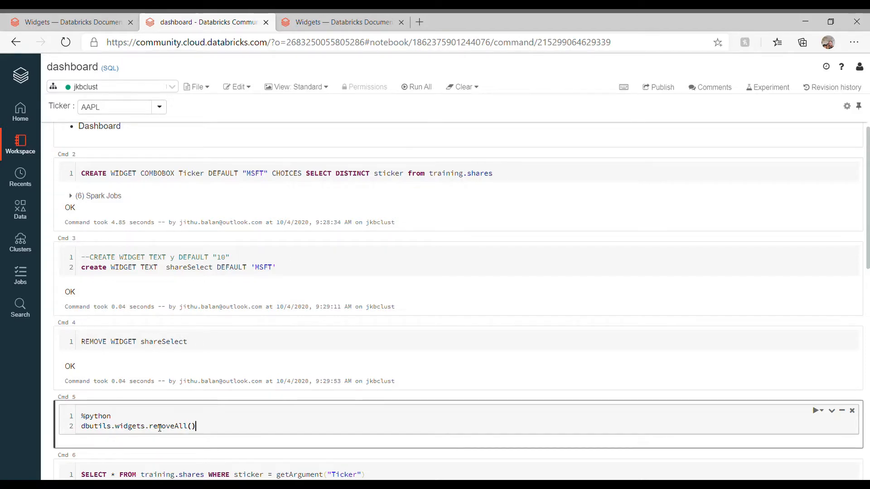
# Recreate the shareSelect text widget and remove all widgets by running the Python cell dbutils.widgets.removeAll()
pyautogui.moveTo(111, 416); pyautogui.dragTo(81, 419)
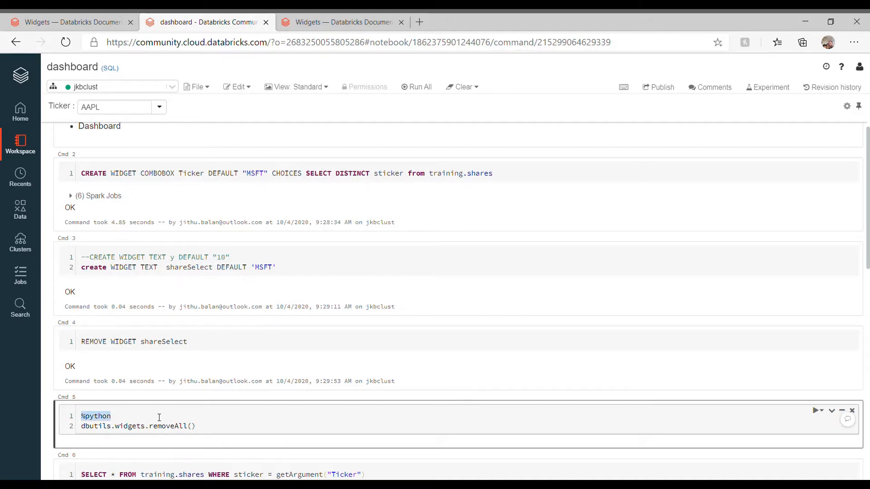
pyautogui.click(128, 430)
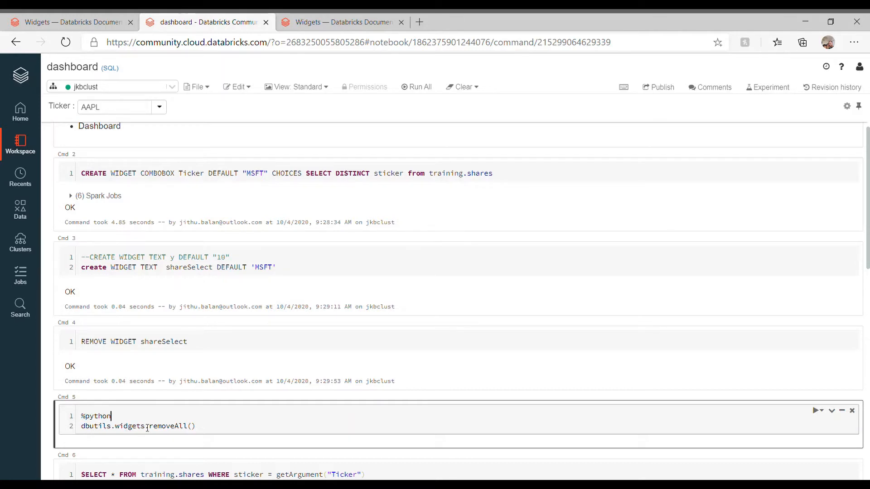
pyautogui.moveTo(150, 428); pyautogui.dragTo(258, 419)
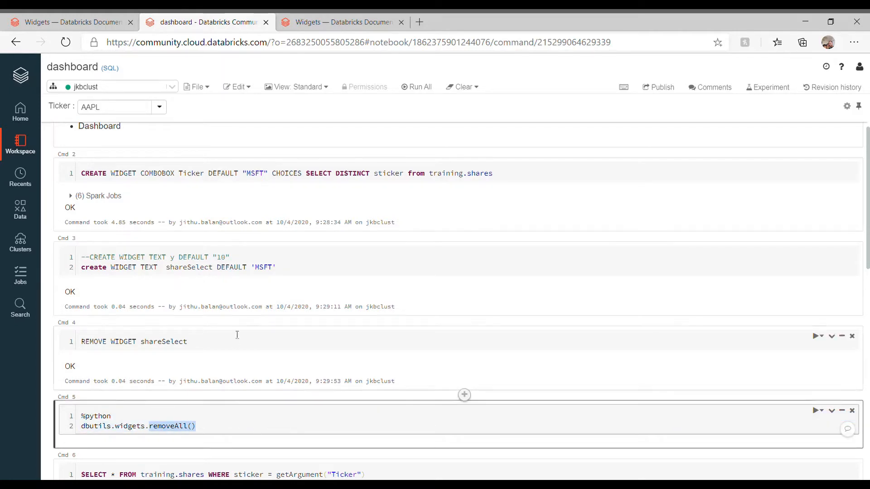
pyautogui.click(335, 258)
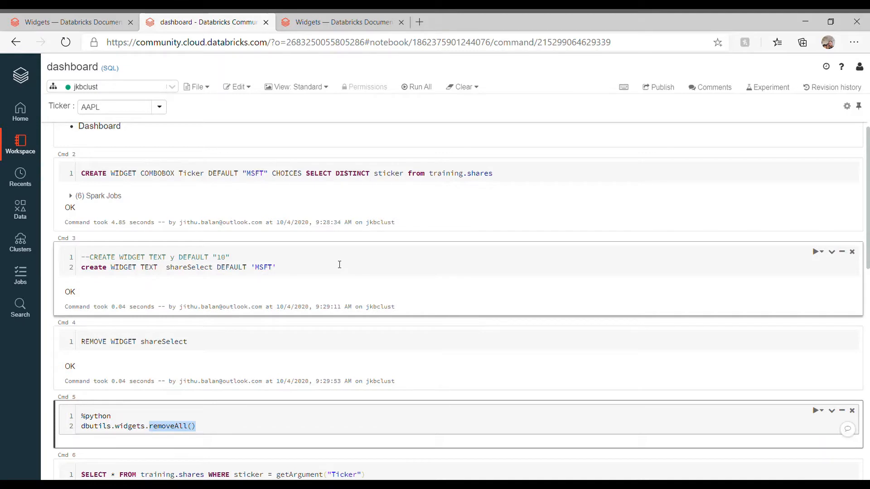
pyautogui.hotkey('shift', 'Return')
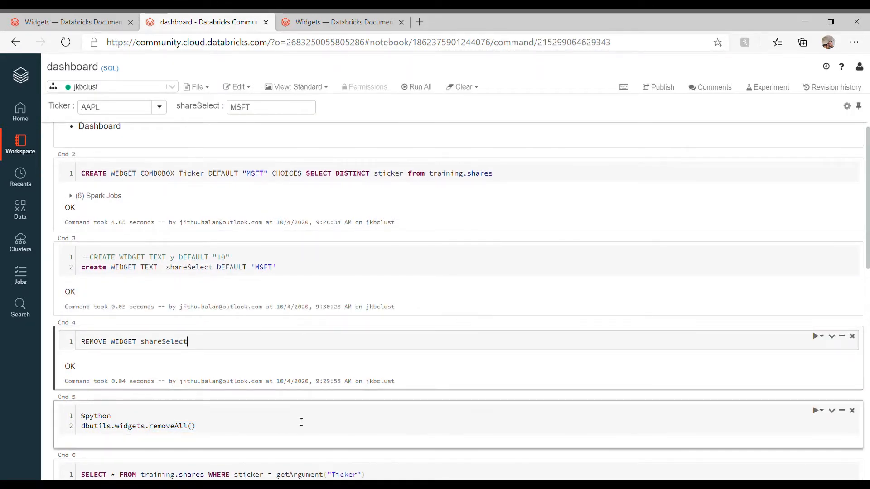
pyautogui.click(242, 428)
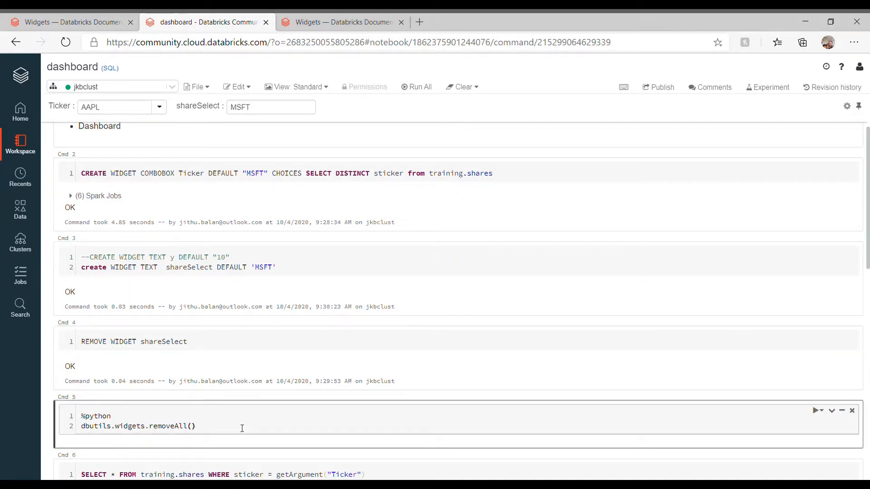
pyautogui.hotkey('shift', 'Return')
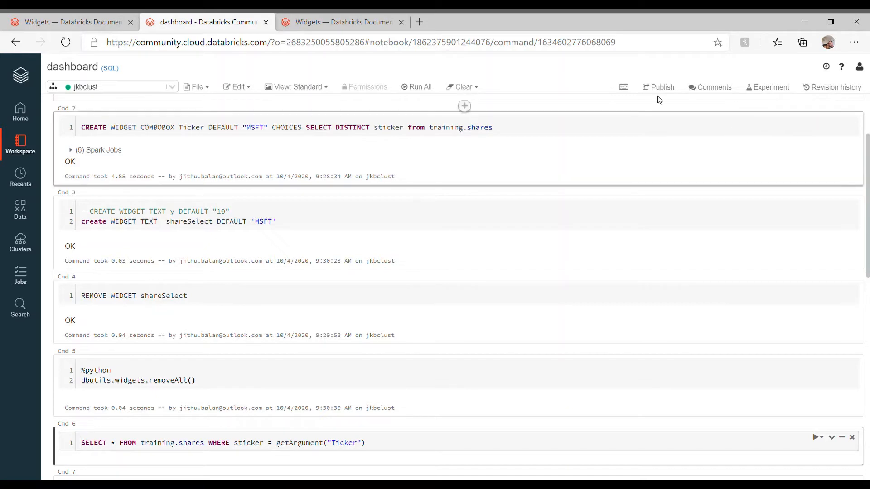
# Copy the whole Ticker combobox statement into a new cell directly below the original one
pyautogui.click(526, 130)
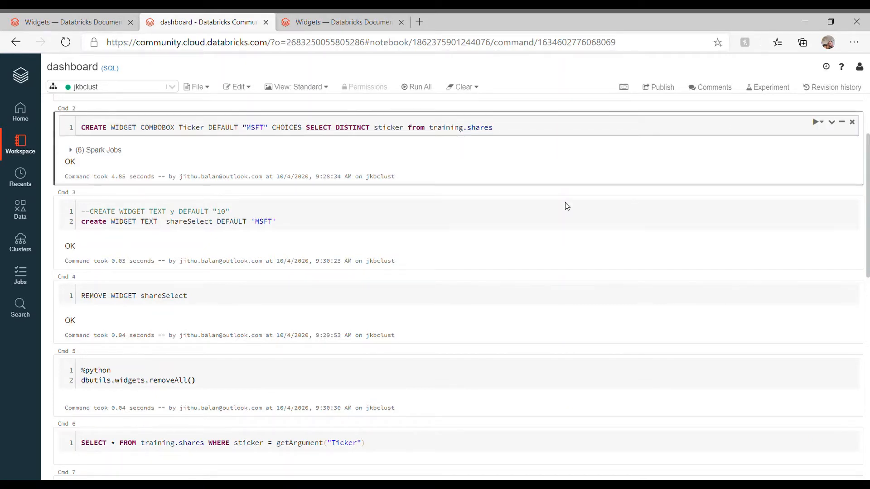
pyautogui.hotkey('ctrl', 'a')
pyautogui.hotkey('ctrl', 'c')
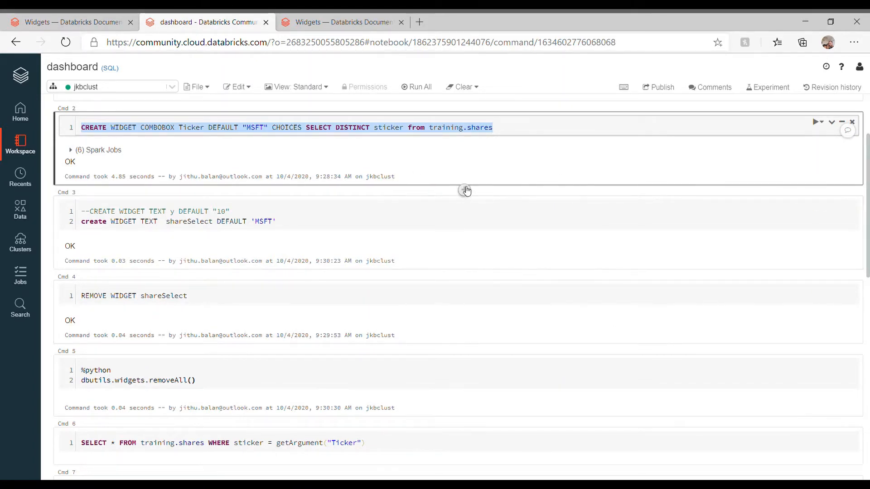
pyautogui.click(466, 191)
pyautogui.hotkey('ctrl', 'v')
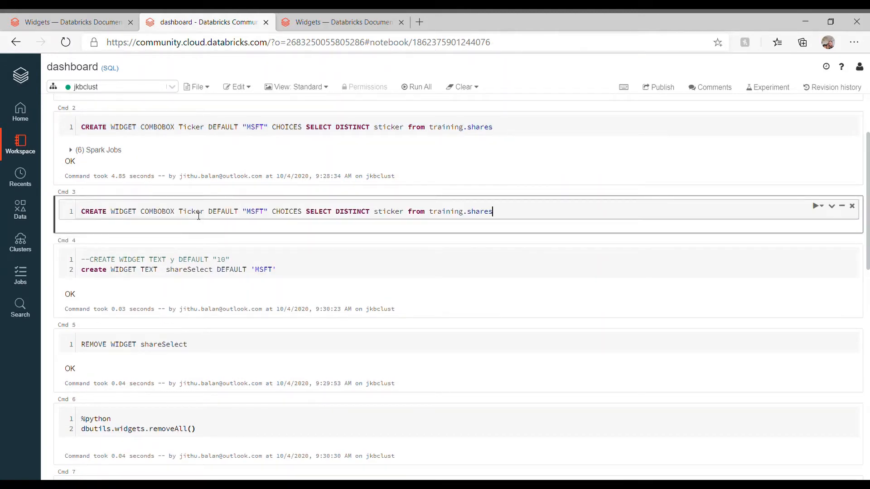
# Run the original CREATE WIDGET COMBOBOX cell again to restore the Ticker widget
pyautogui.click(503, 129)
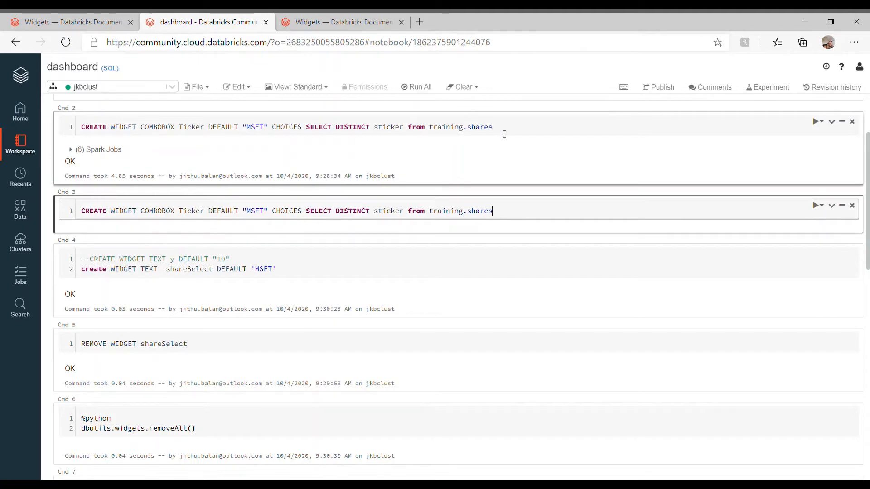
pyautogui.hotkey('shift', 'Return')
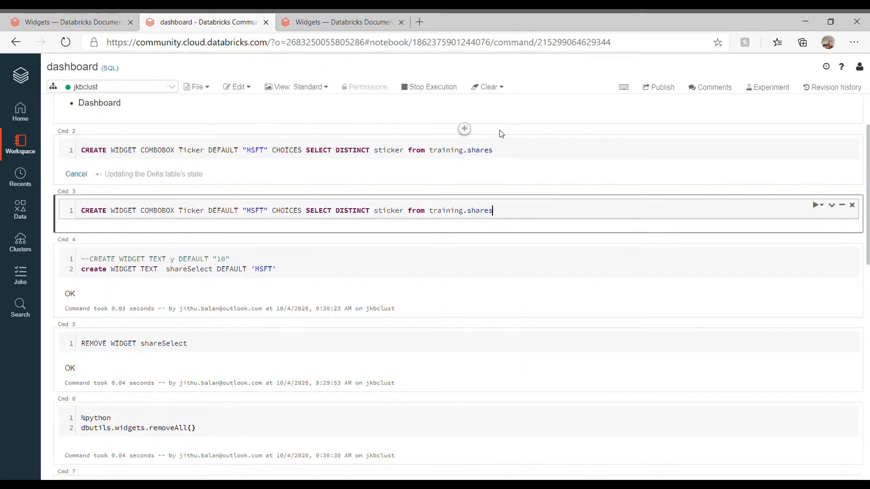
pyautogui.moveTo(868, 258); pyautogui.dragTo(868, 219)
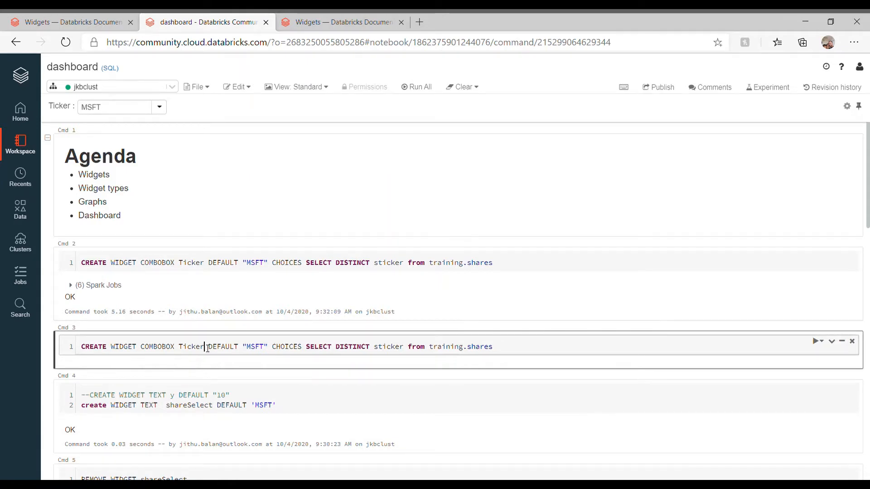
# Change the copied statement to a multiselect widget named TickerMulti and run it
pyautogui.write('Multi')
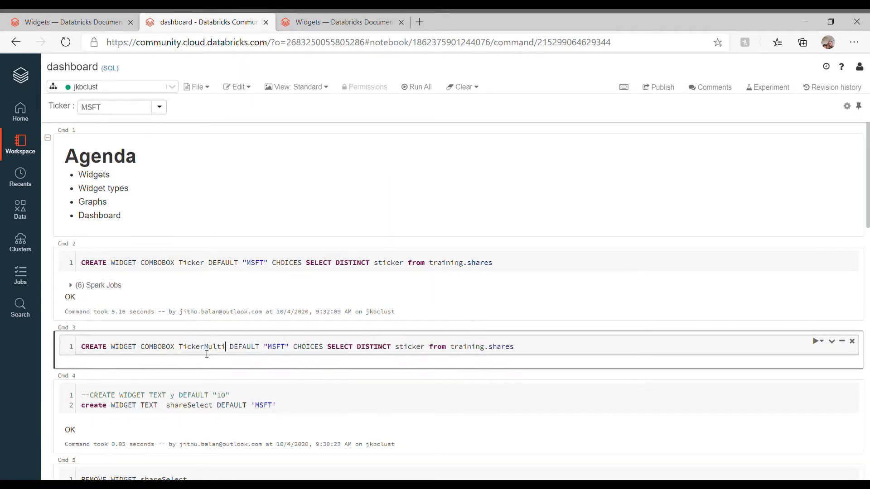
pyautogui.doubleClick(164, 351)
pyautogui.write('multiselect')
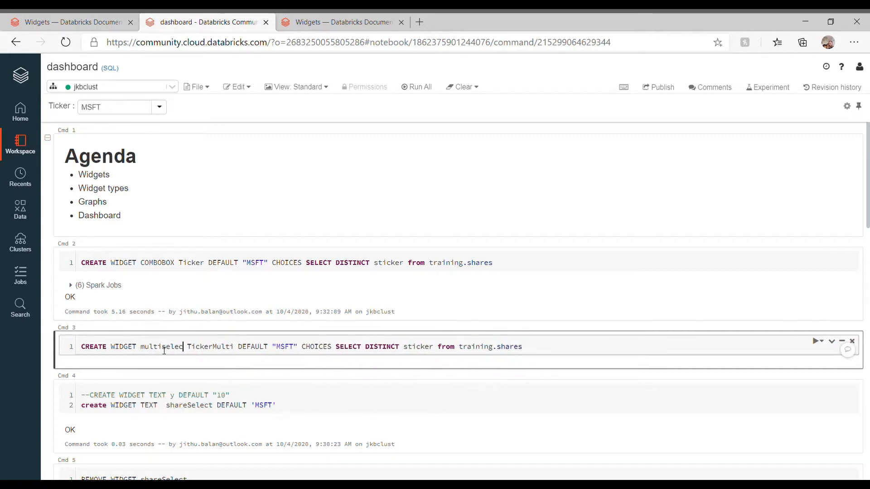
pyautogui.hotkey('alt', 'Tab')
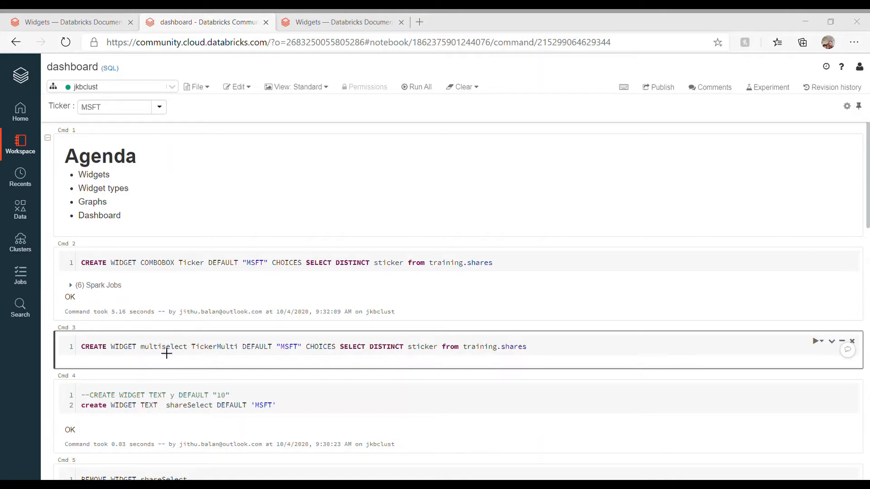
pyautogui.hotkey('alt', 'Tab')
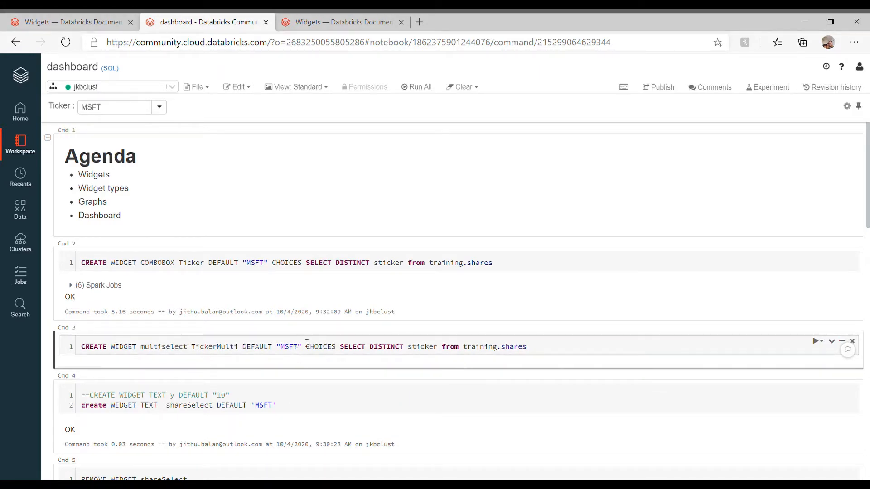
pyautogui.hotkey('shift', 'Return')
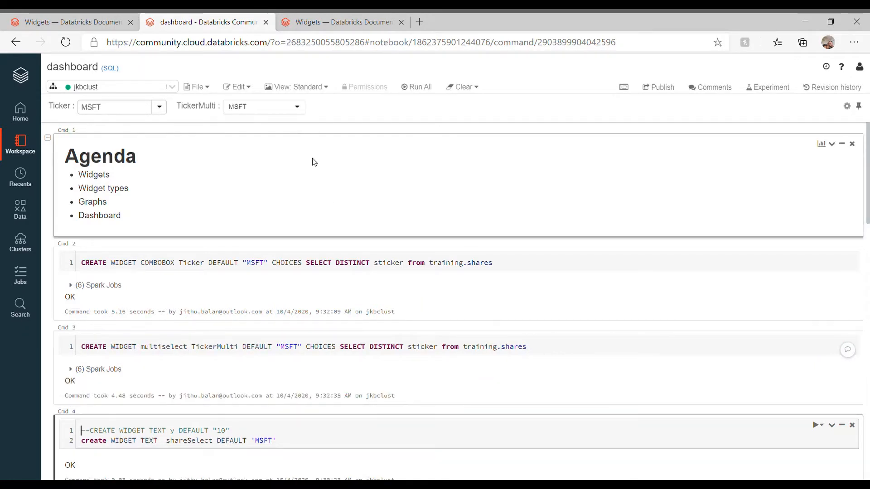
# Add AAPL and BRK-B to the values selected in the TickerMulti widget
pyautogui.click(301, 109)
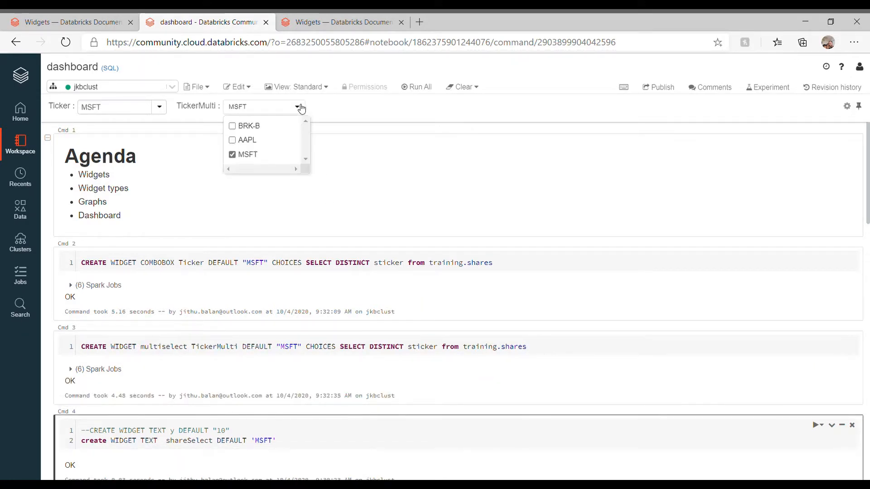
pyautogui.click(250, 142)
pyautogui.click(249, 127)
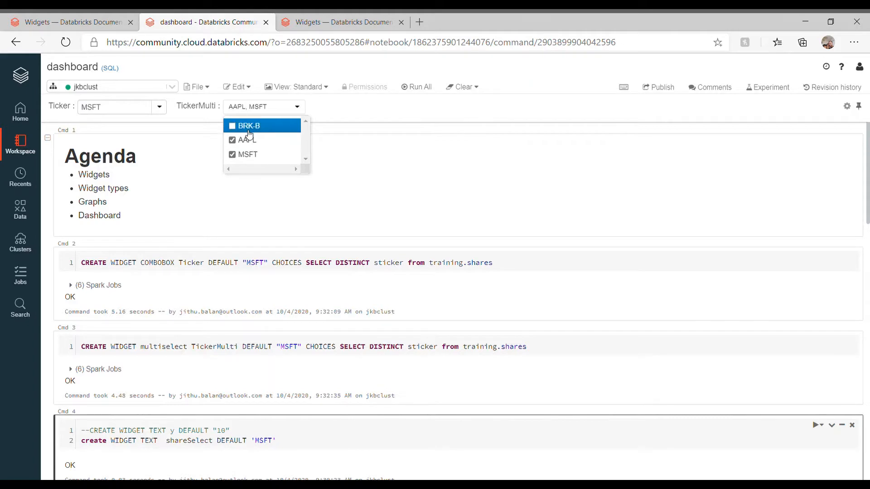
# Clear BRK-B and AAPL from the TickerMulti widget, keeping only MSFT selected
pyautogui.click(249, 131)
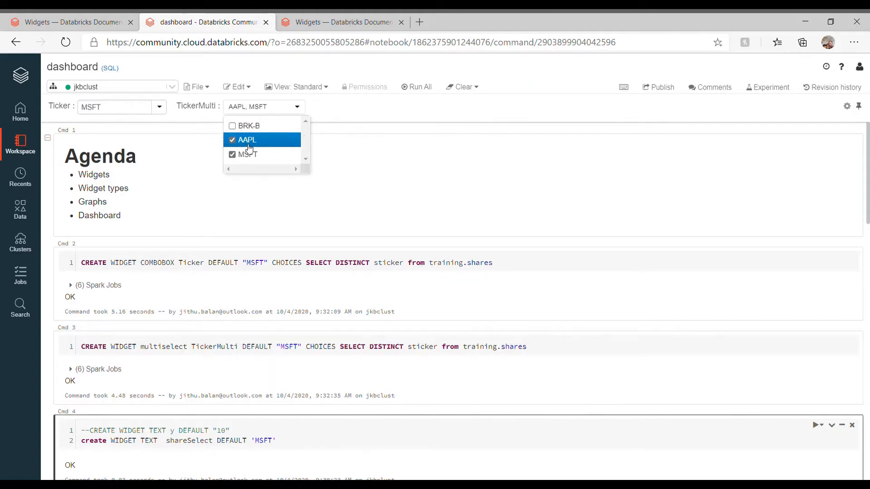
pyautogui.click(249, 144)
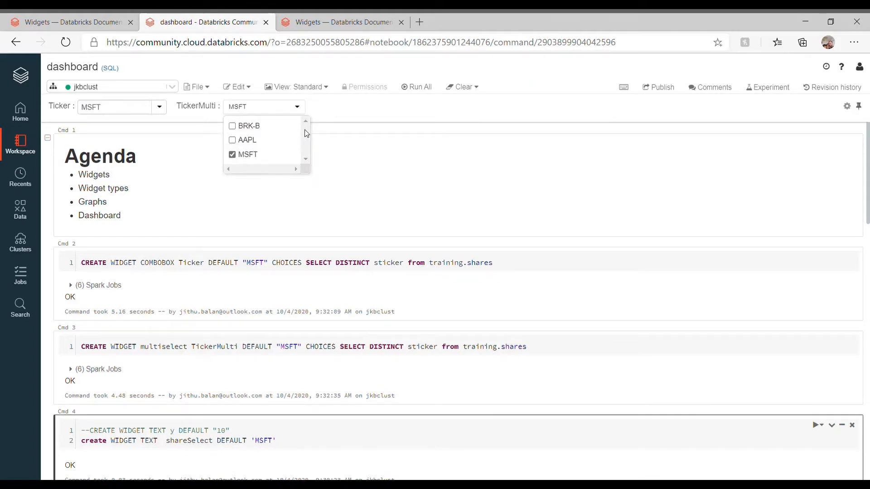
pyautogui.click(326, 114)
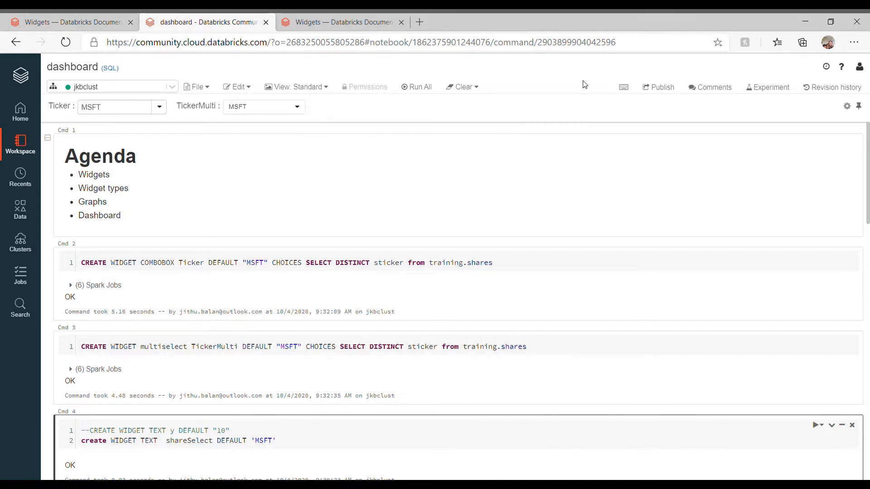
# Run the SELECT * FROM training.shares query that filters sticker by the Ticker widget's argument
pyautogui.moveTo(867, 190); pyautogui.dragTo(868, 321)
pyautogui.click(417, 272)
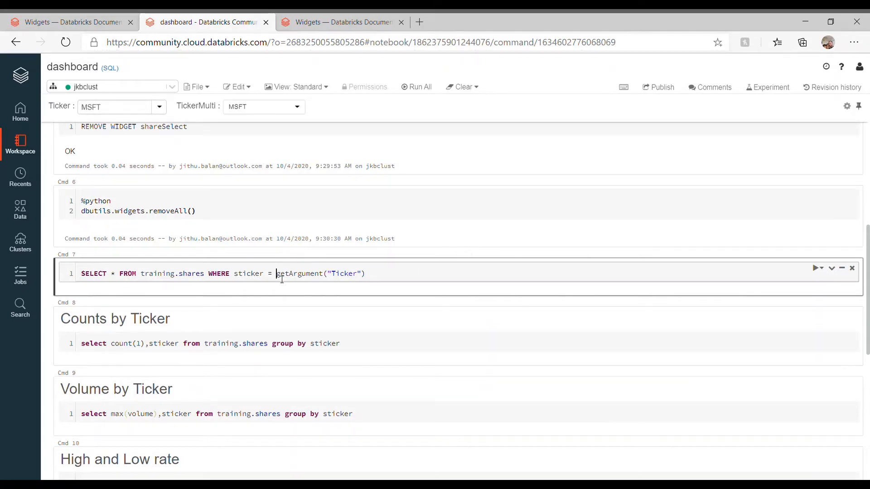
pyautogui.moveTo(276, 273); pyautogui.dragTo(361, 276)
pyautogui.click(381, 277)
pyautogui.hotkey('shift', 'Return')
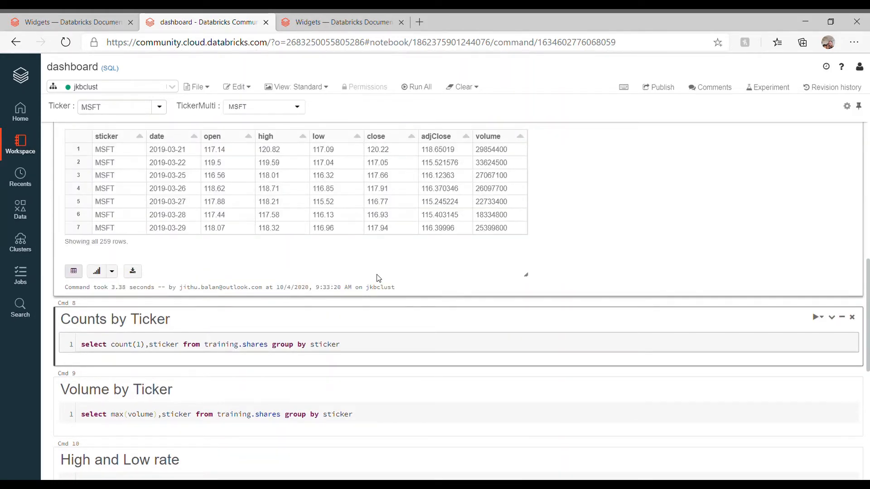
pyautogui.scroll(3, 770, 253)
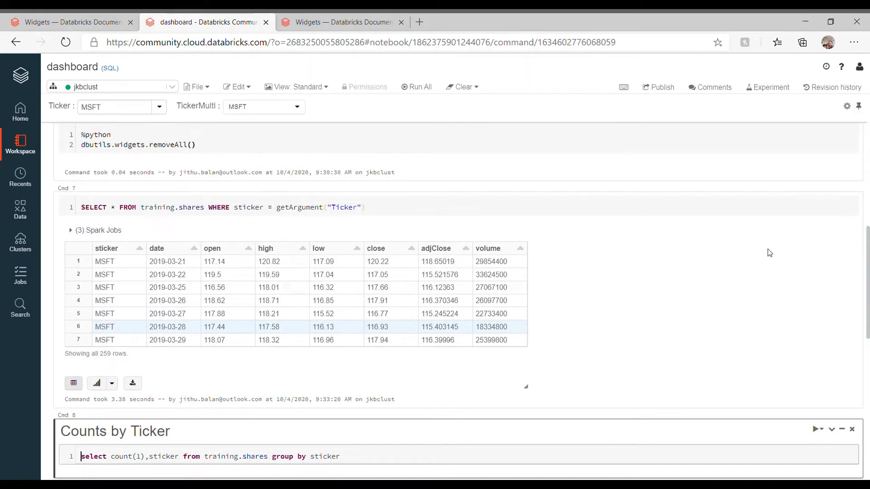
pyautogui.click(335, 287)
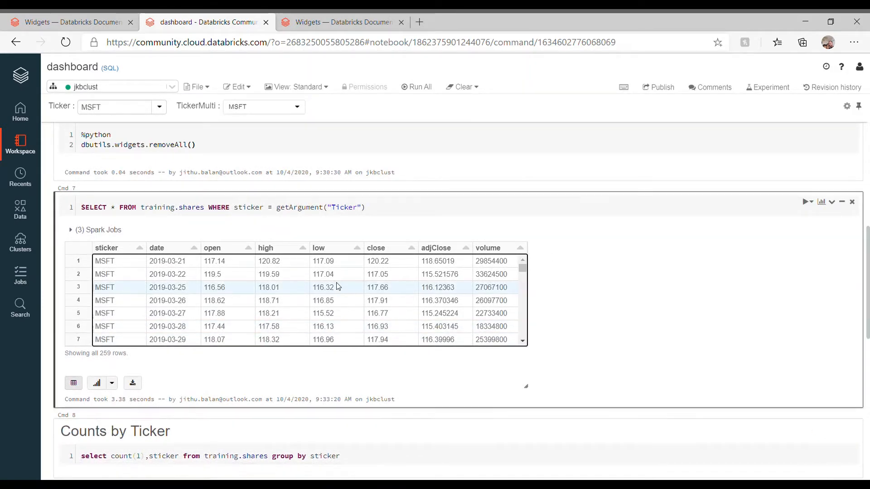
# Set the Ticker widget to AAPL and rerun the filtered training.shares query
pyautogui.click(158, 105)
pyautogui.click(90, 134)
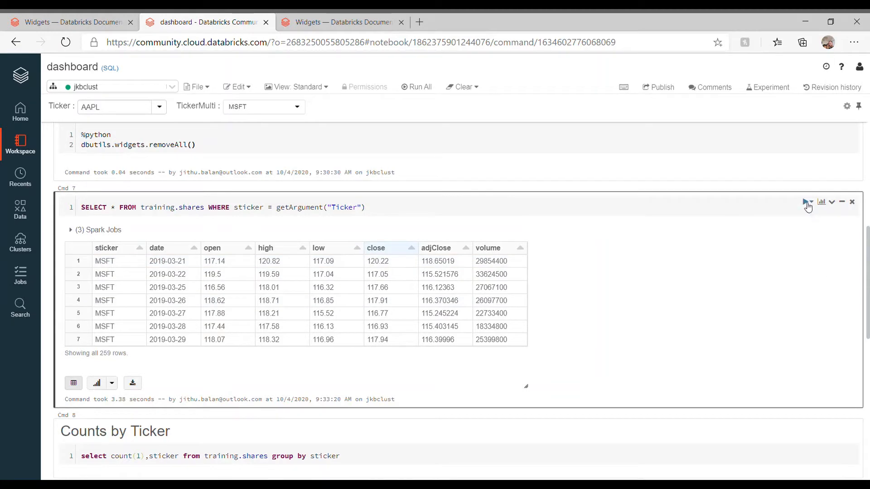
pyautogui.click(808, 207)
pyautogui.click(827, 218)
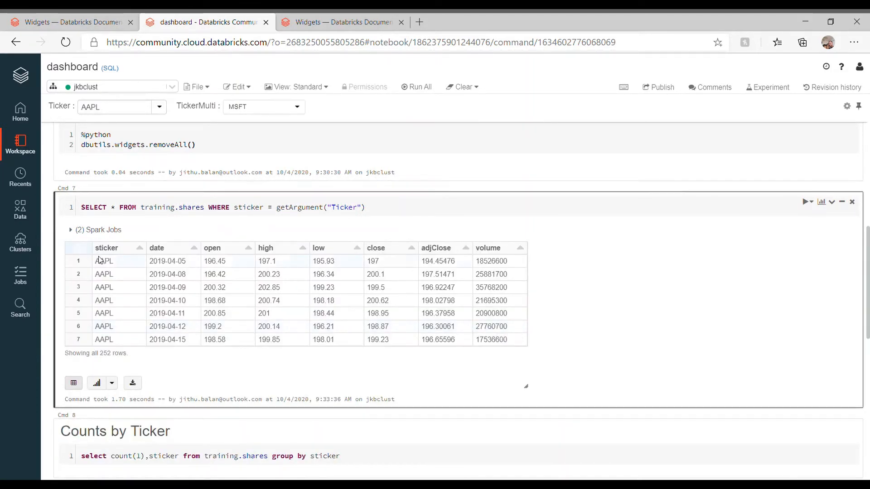
pyautogui.moveTo(100, 259); pyautogui.dragTo(127, 322)
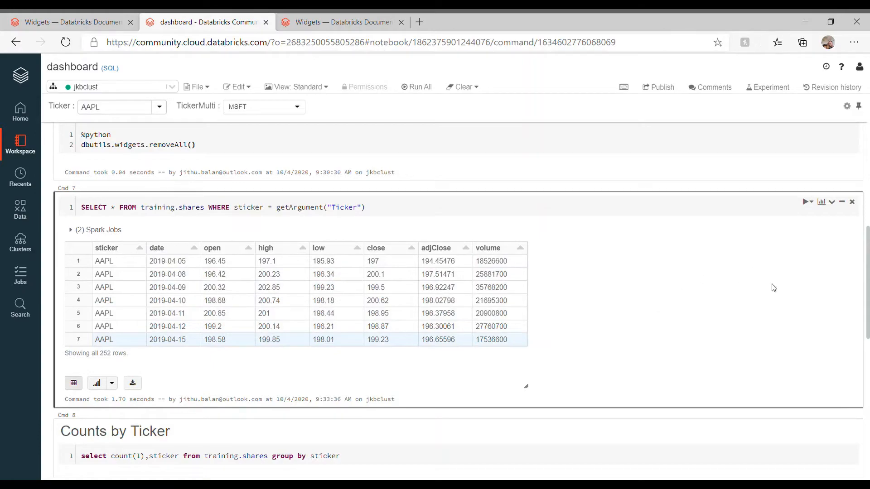
# Run the Counts by Ticker query and bring its chart into view
pyautogui.moveTo(868, 267); pyautogui.dragTo(869, 336)
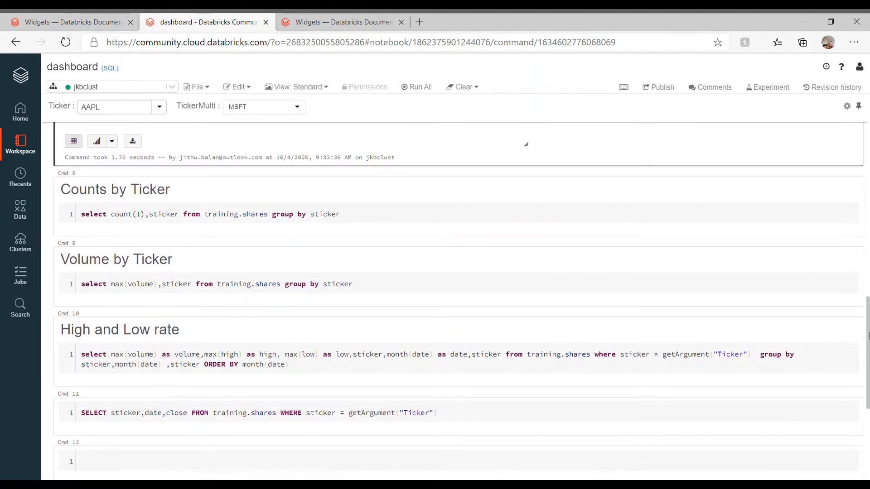
pyautogui.click(427, 219)
pyautogui.hotkey('shift', 'Return')
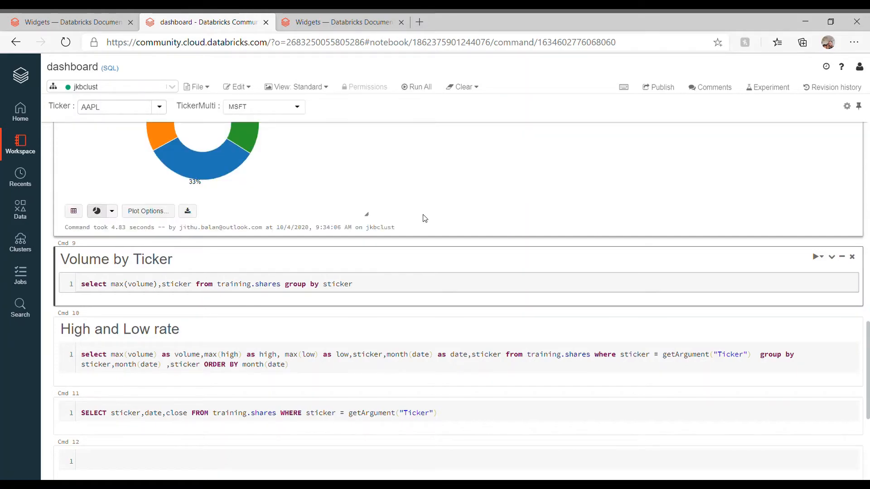
pyautogui.scroll(5, 424, 219)
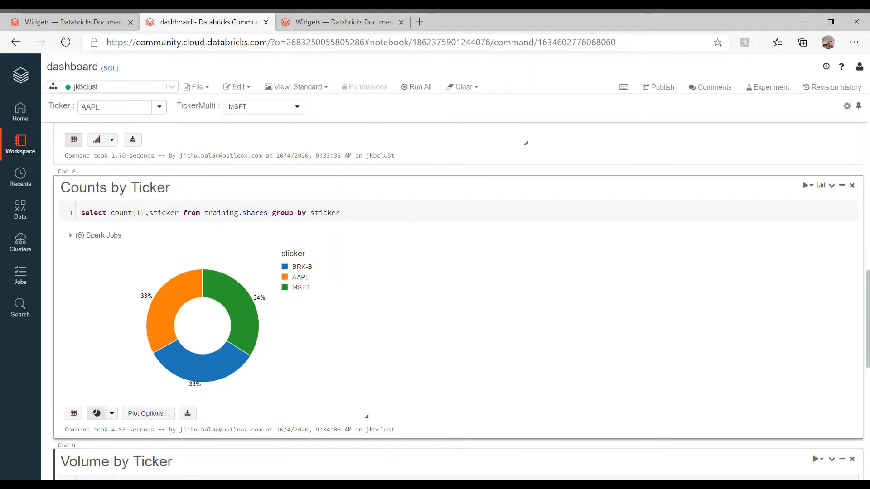
# Look over the chart types available for the Counts by Ticker result without changing the chart
pyautogui.scroll(-1, 458, 300)
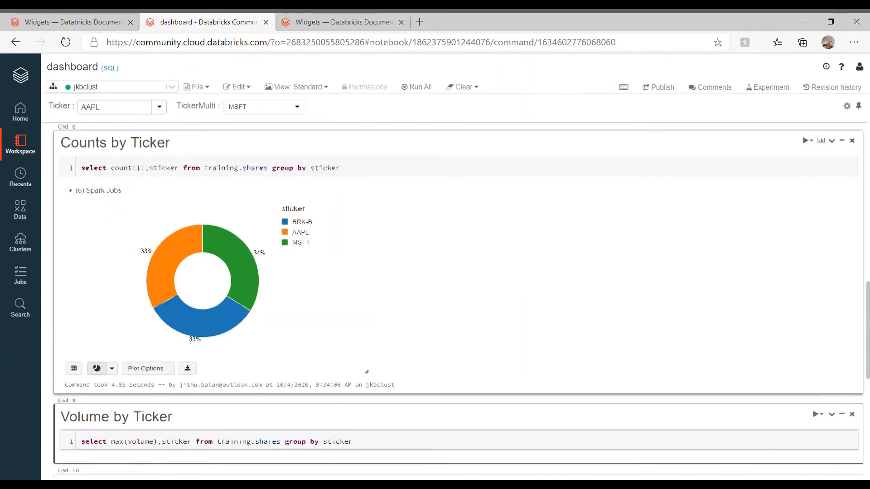
pyautogui.click(115, 369)
pyautogui.click(115, 369)
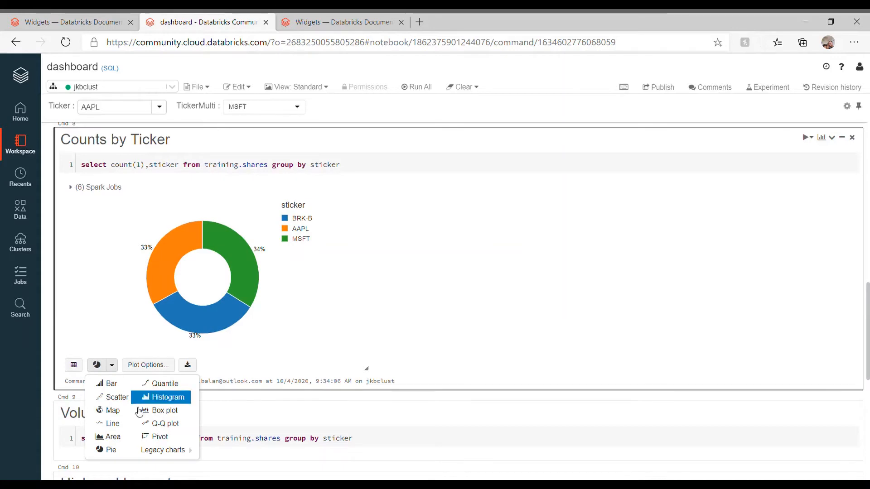
pyautogui.click(591, 331)
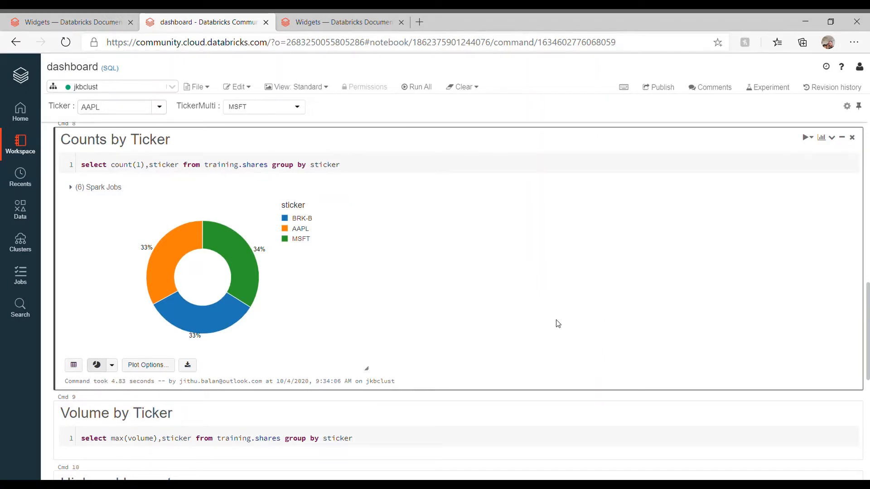
# Run the Volume by Ticker query and check the chart types available for its result
pyautogui.scroll(-5, 369, 367)
pyautogui.scroll(1, 369, 281)
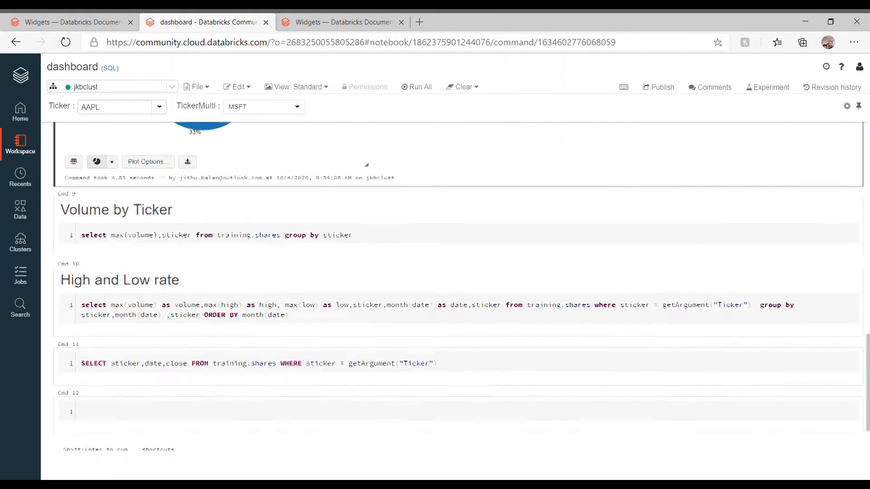
pyautogui.click(354, 248)
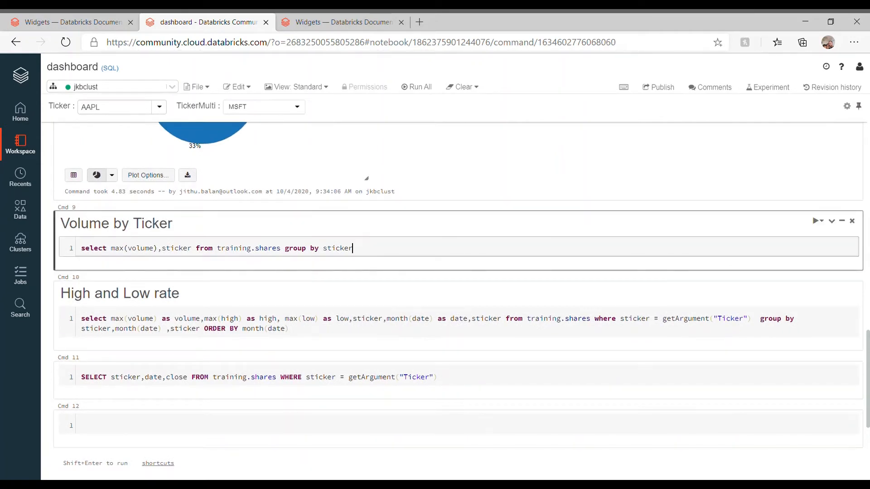
pyautogui.hotkey('shift', 'Return')
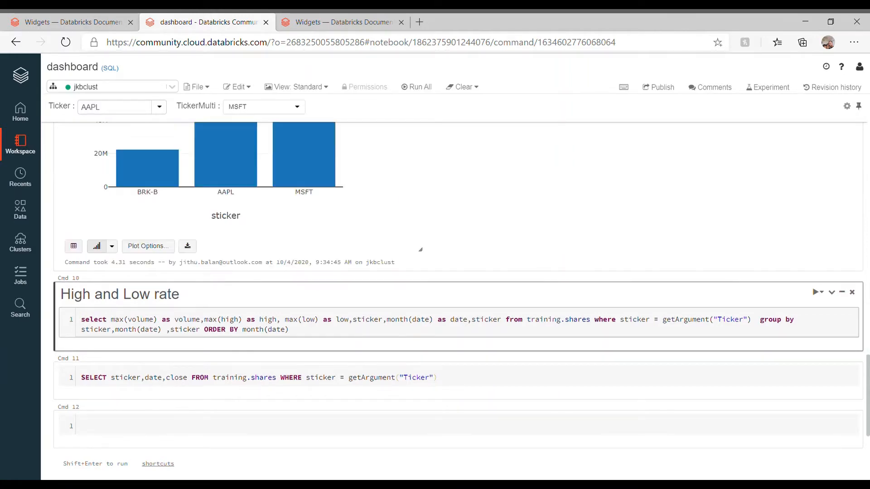
pyautogui.scroll(4, 457, 301)
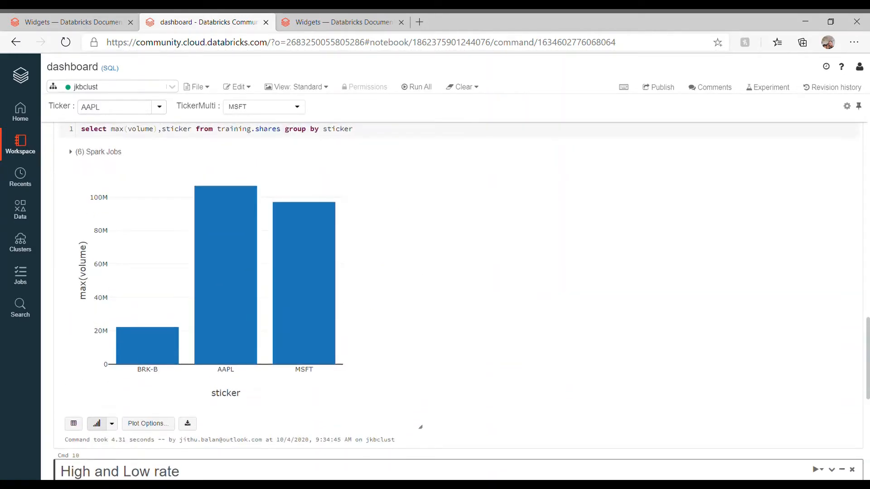
pyautogui.click(114, 426)
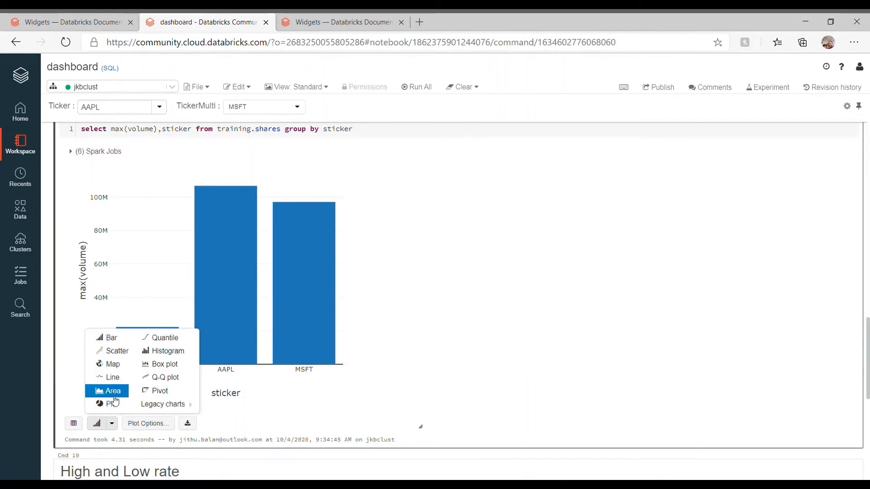
pyautogui.click(565, 326)
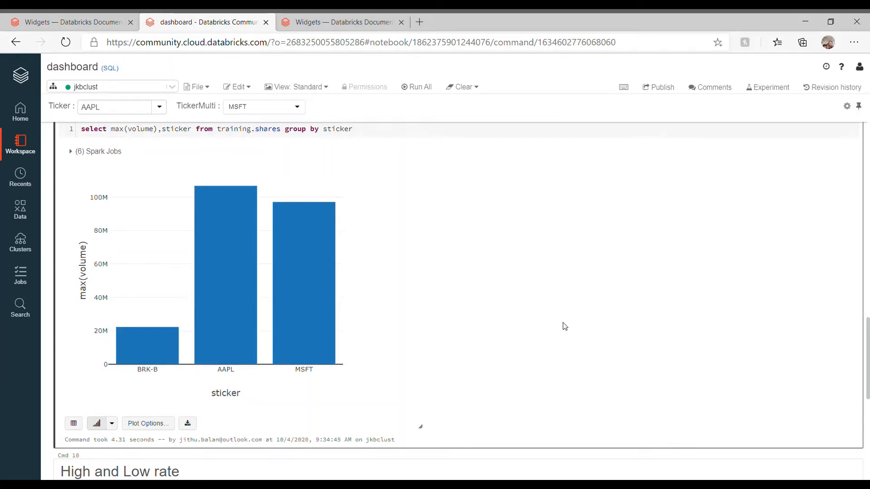
# Run the High and Low rate query and bring its monthly low and high chart into view
pyautogui.scroll(-4, 565, 326)
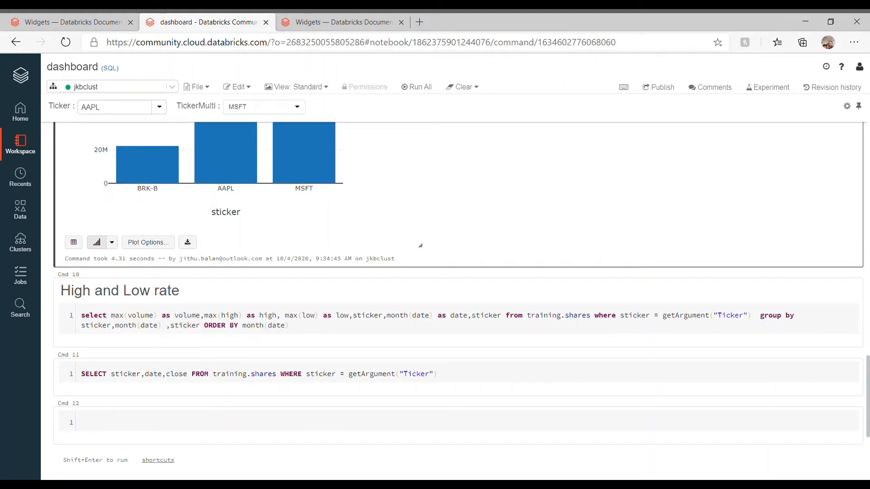
pyautogui.click(565, 327)
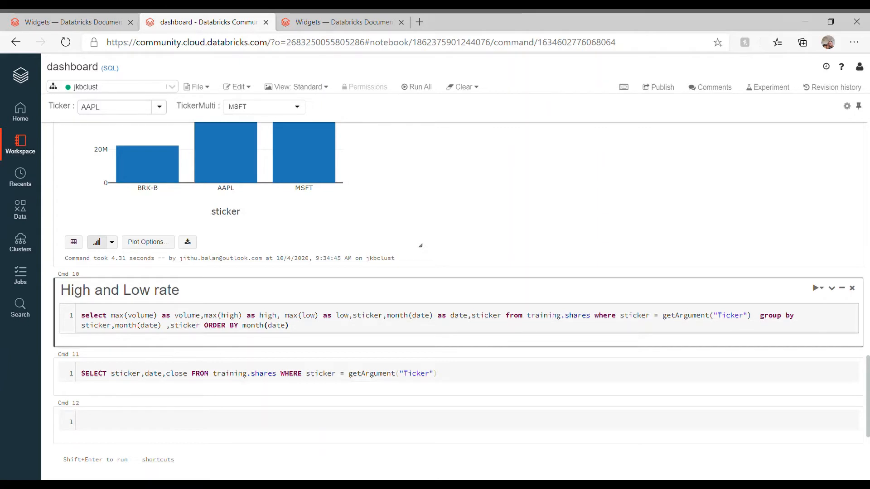
pyautogui.hotkey('shift', 'Return')
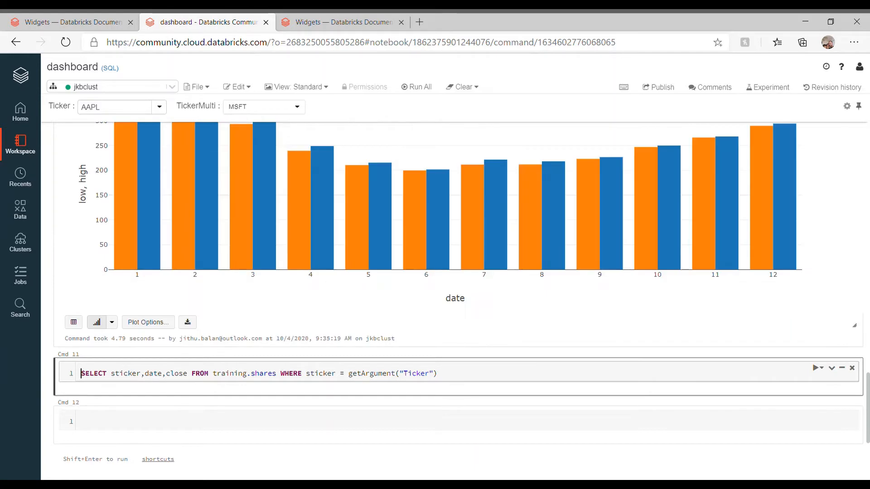
pyautogui.scroll(2, 453, 272)
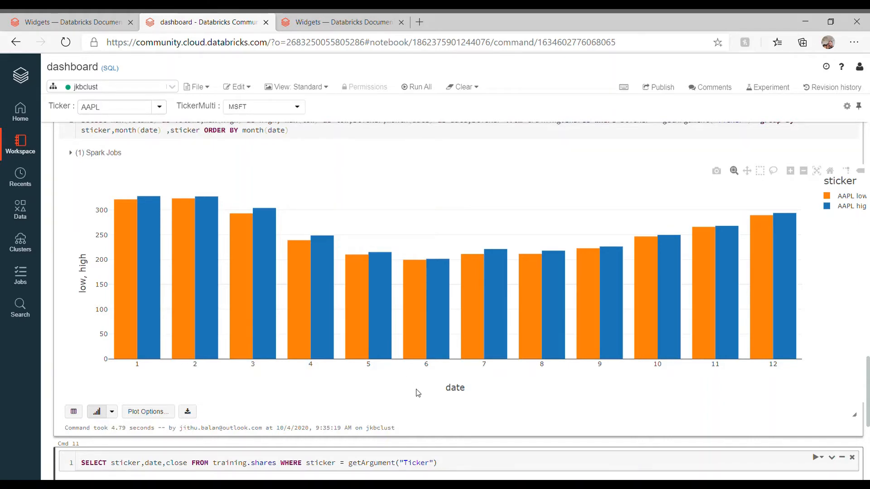
# Run the query selecting sticker, date and close for the chosen Ticker and show its line chart
pyautogui.scroll(-5, 418, 393)
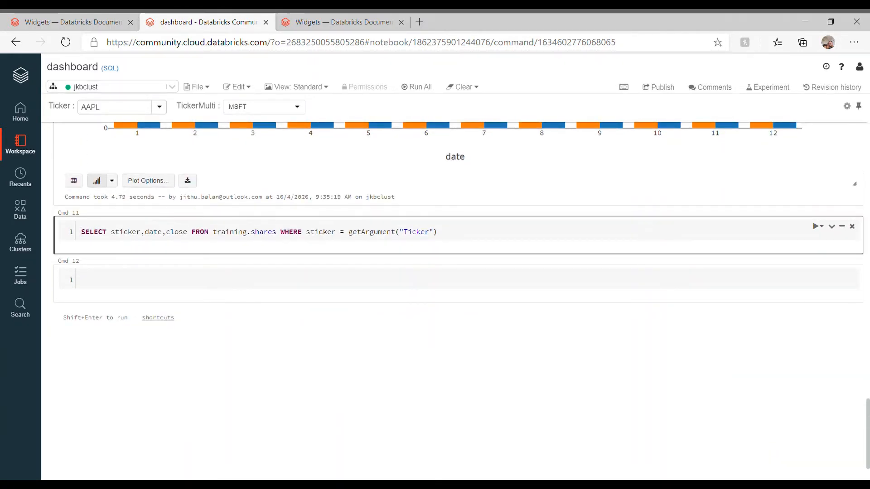
pyautogui.click(439, 232)
pyautogui.hotkey('shift', 'Return')
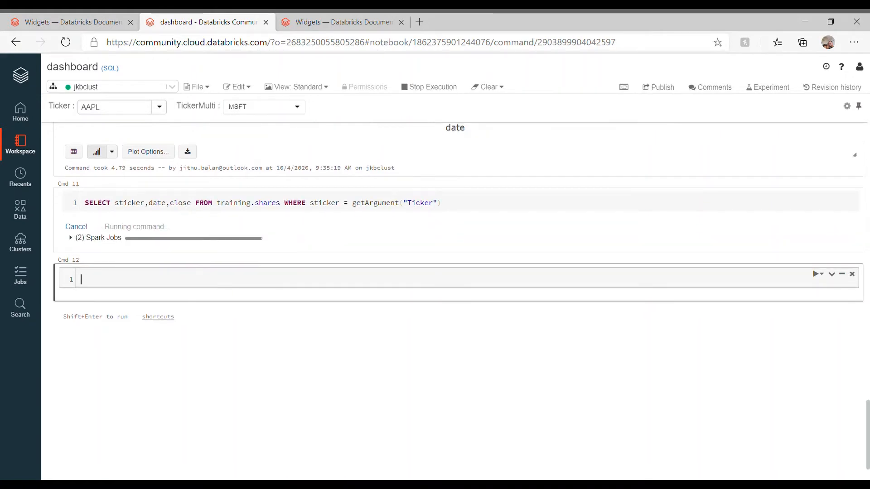
pyautogui.scroll(5, 453, 272)
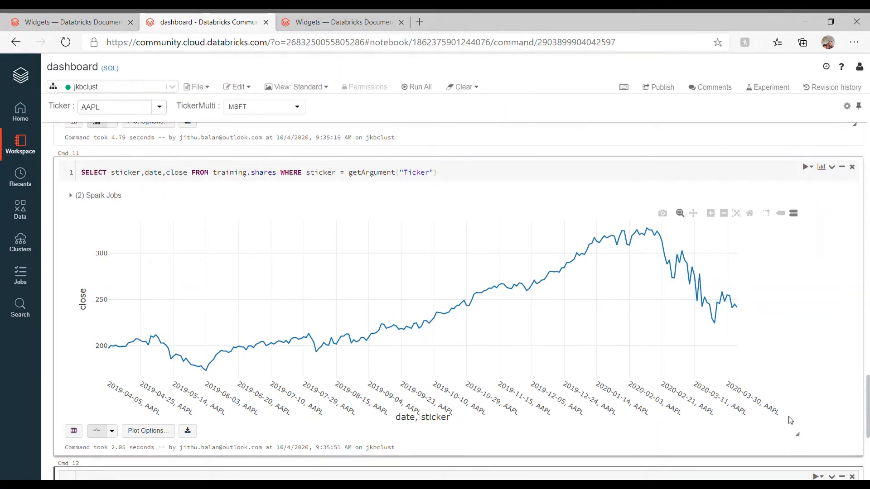
# Highlight the sticker = getArgument("Ticker") condition in the closing price query to review it
pyautogui.moveTo(867, 425); pyautogui.dragTo(868, 407)
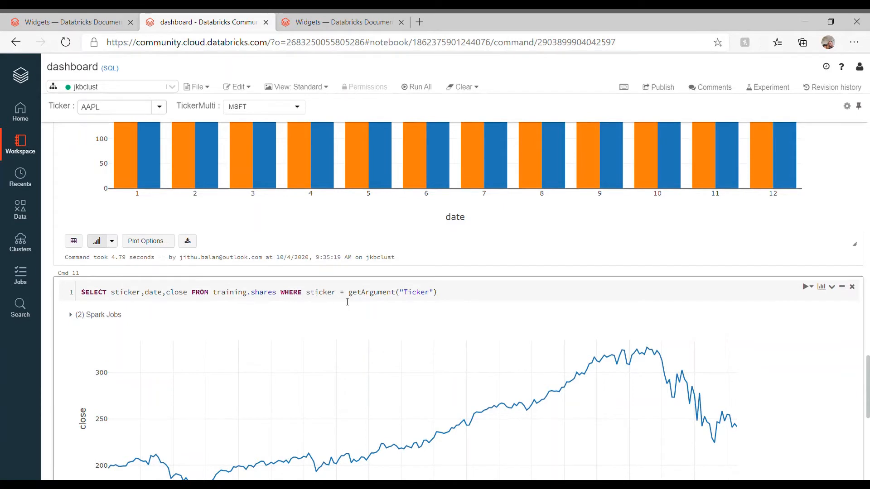
pyautogui.moveTo(306, 293); pyautogui.dragTo(454, 300)
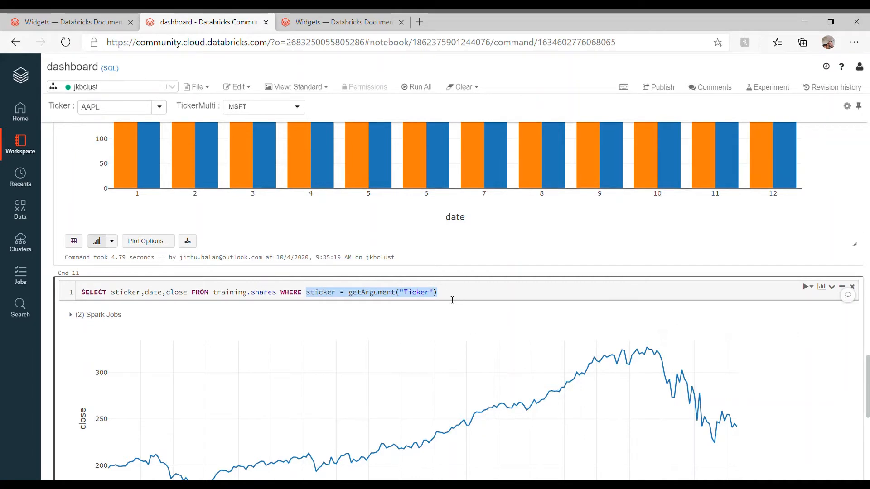
pyautogui.moveTo(867, 387)
pyautogui.mouseDown()
pyautogui.moveTo(867, 173)
pyautogui.moveTo(867, 398)
pyautogui.mouseUp()
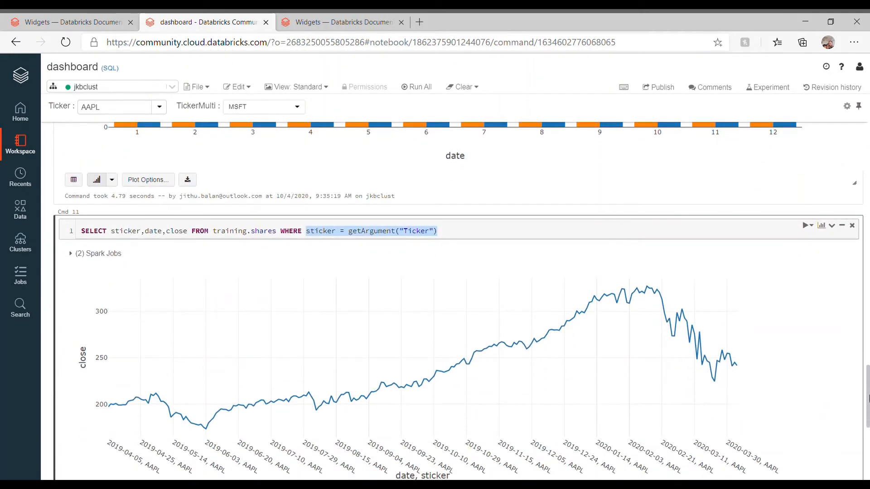
pyautogui.click(741, 232)
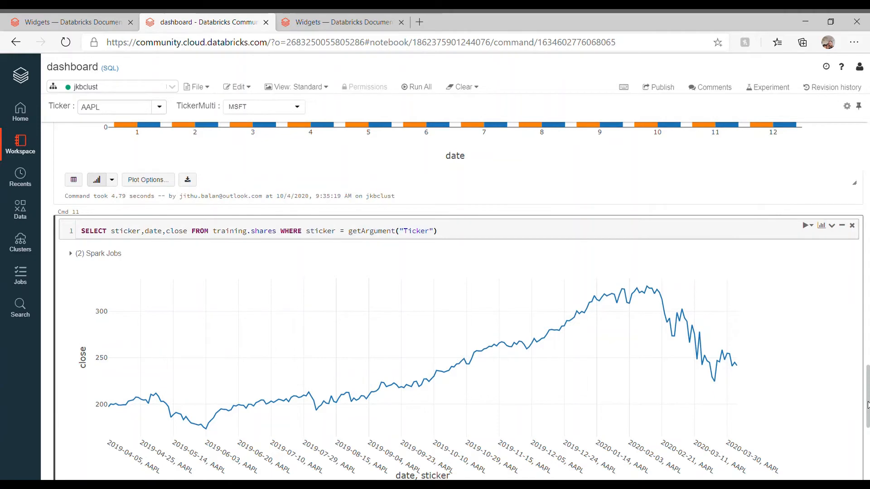
# Toggle the closing price chart's display on the Shares dashboard off and back on, and open that dashboard
pyautogui.moveTo(867, 407)
pyautogui.mouseDown()
pyautogui.moveTo(868, 446)
pyautogui.moveTo(867, 394)
pyautogui.moveTo(867, 405)
pyautogui.mouseUp()
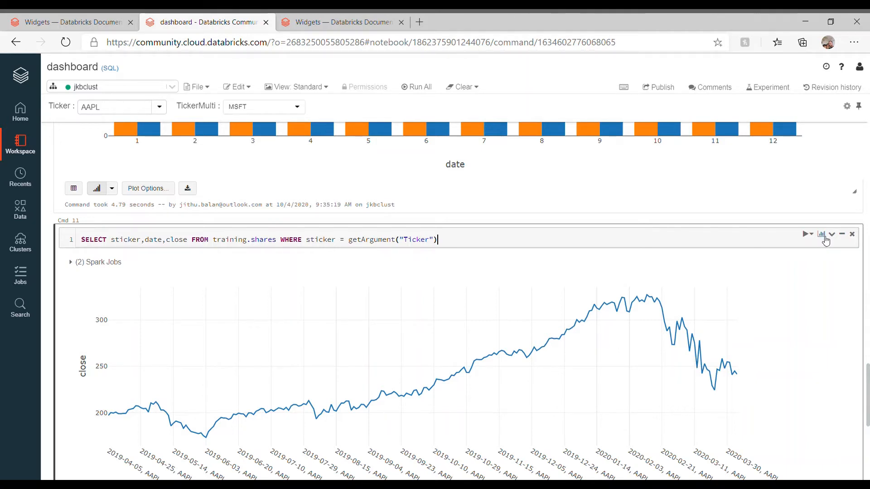
pyautogui.click(822, 235)
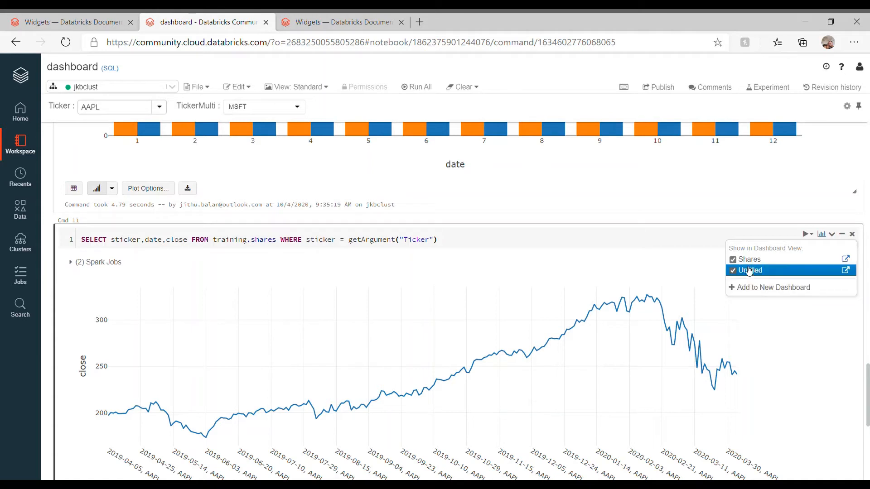
pyautogui.click(734, 260)
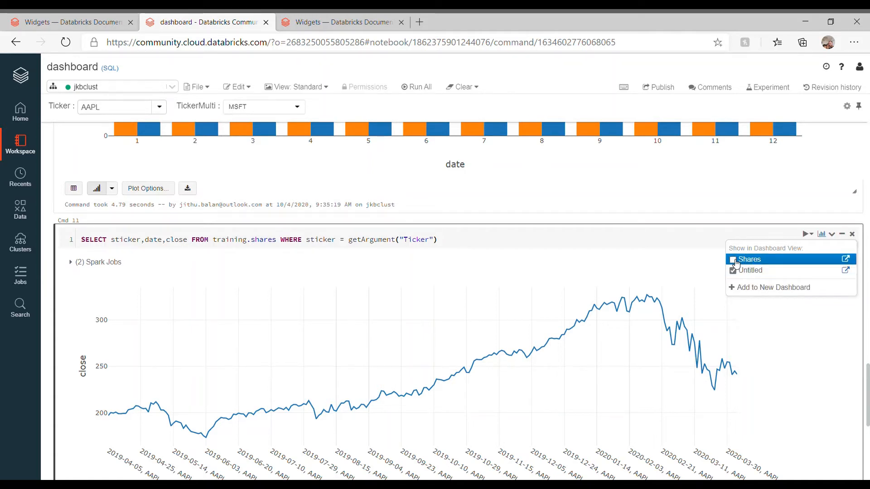
pyautogui.click(735, 262)
pyautogui.click(845, 260)
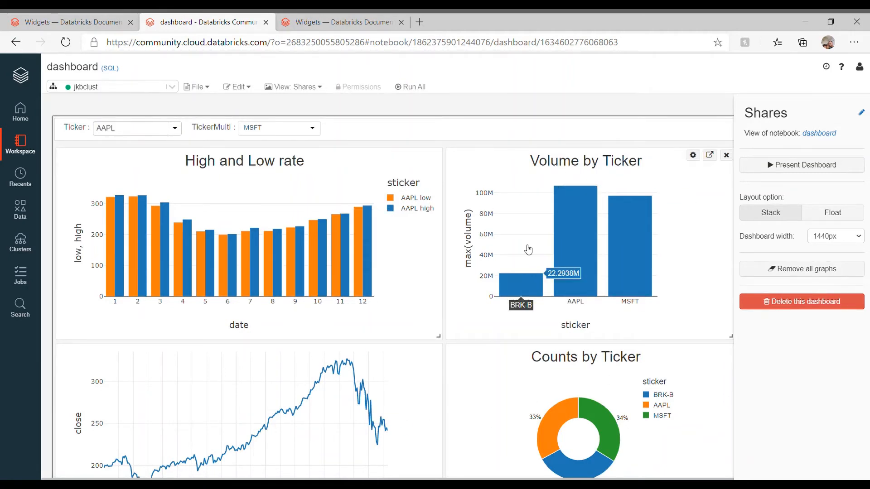
# Set the Ticker widget on the Shares dashboard to MSFT
pyautogui.click(178, 131)
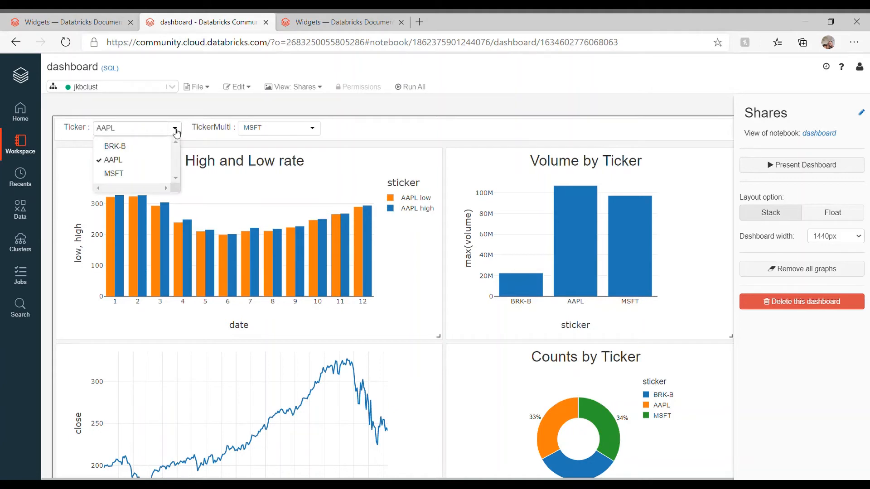
pyautogui.click(139, 177)
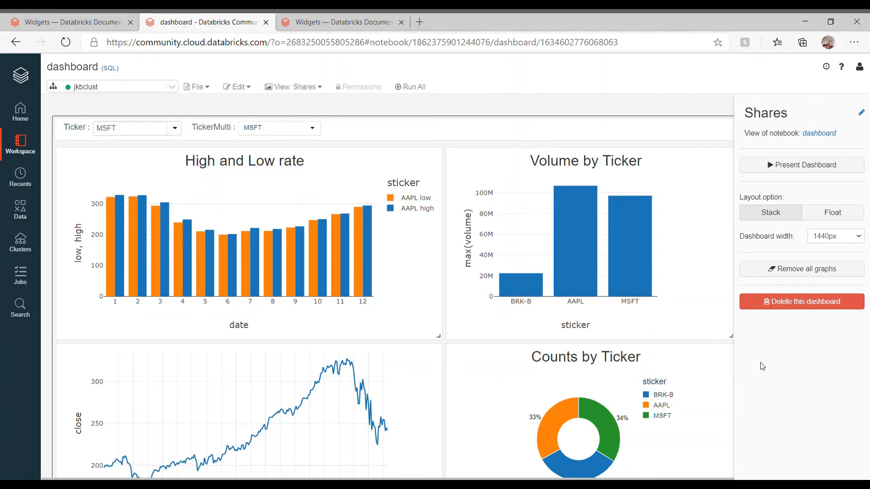
pyautogui.click(54, 20)
pyautogui.click(191, 20)
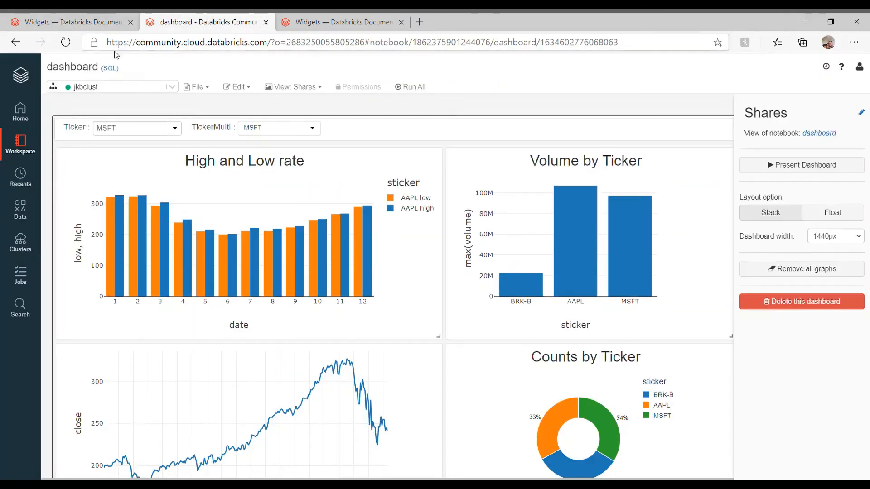
# Return to the notebook and add the closing price chart to a new dashboard
pyautogui.click(16, 42)
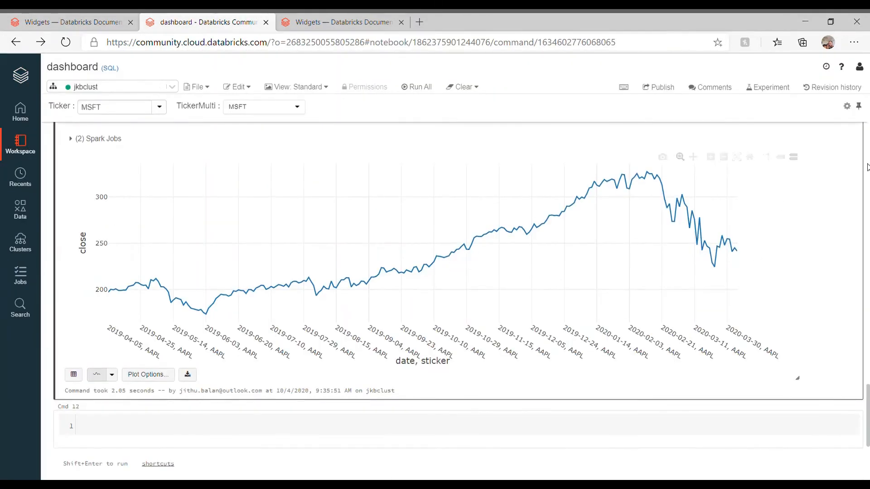
pyautogui.moveTo(867, 414); pyautogui.dragTo(868, 394)
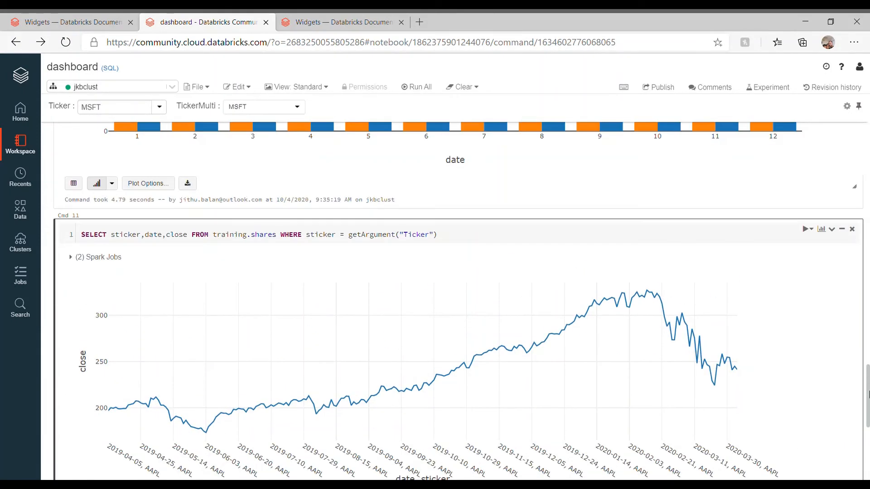
pyautogui.click(823, 232)
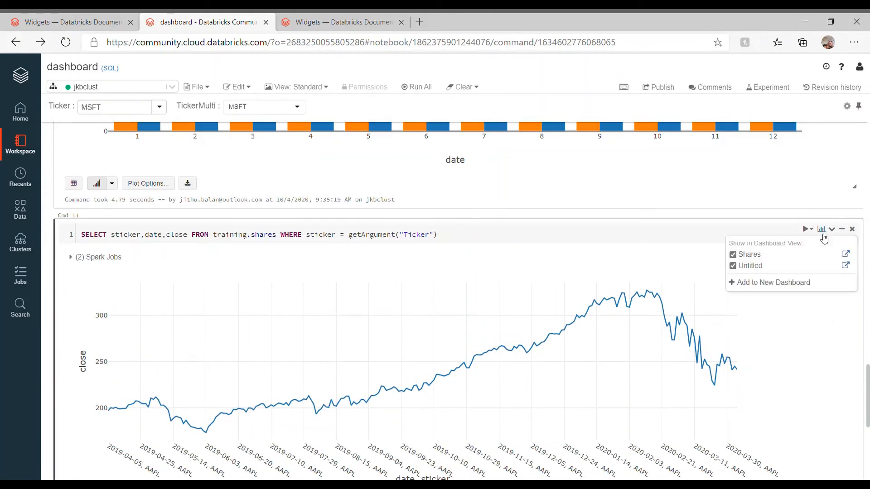
pyautogui.click(796, 285)
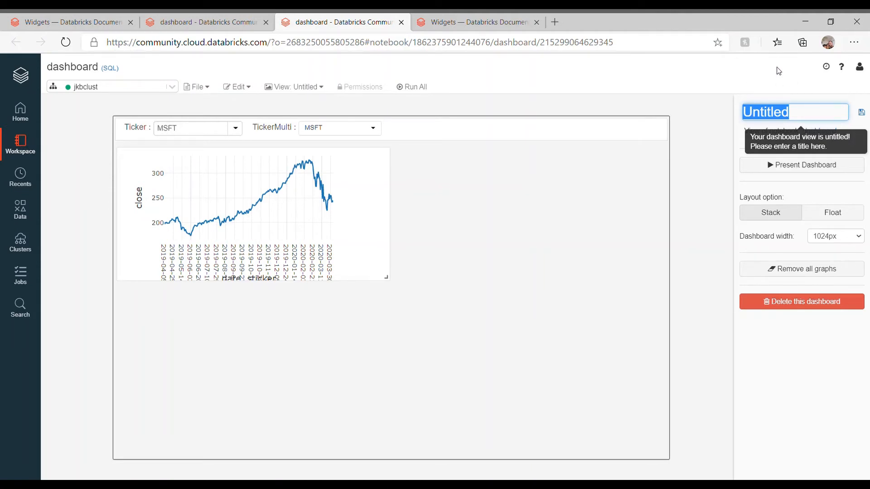
# Title the new dashboard MyNewDashboard
pyautogui.click(797, 120)
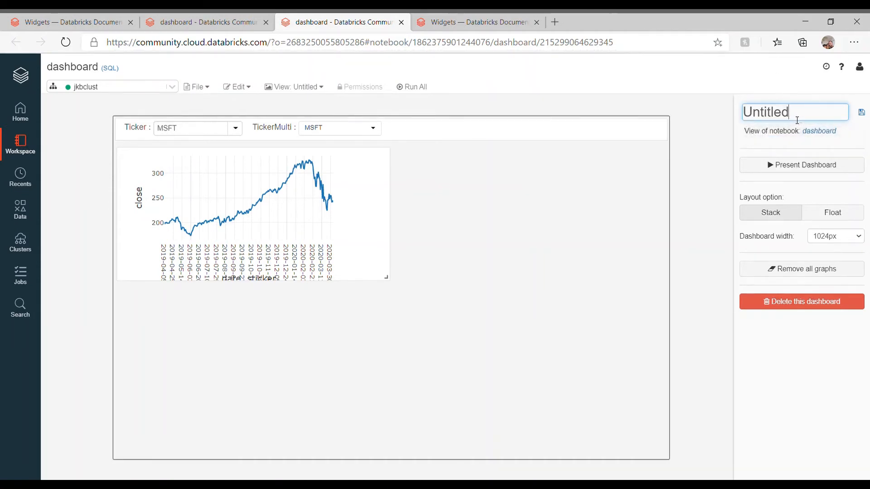
pyautogui.press('BackSpace')
pyautogui.press('BackSpace')
pyautogui.press('BackSpace')
pyautogui.press('BackSpace')
pyautogui.press('BackSpace')
pyautogui.press('BackSpace')
pyautogui.press('BackSpace')
pyautogui.press('BackSpace')
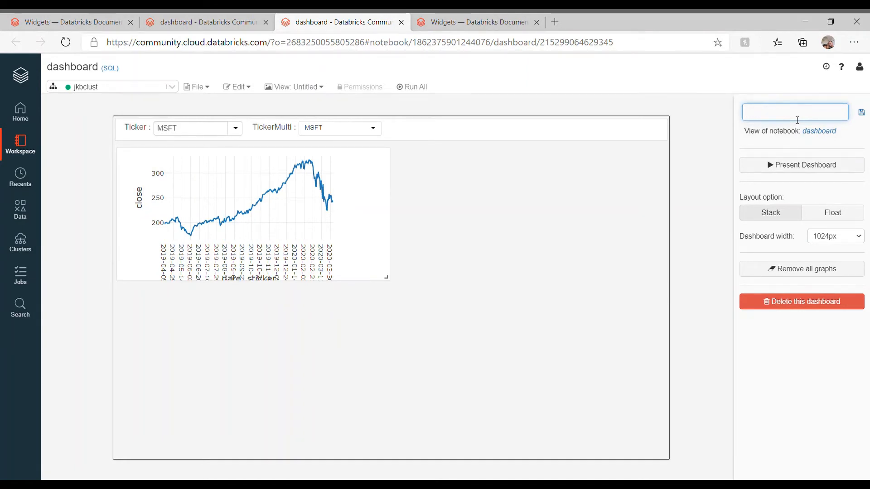
pyautogui.write('MyNewDas')
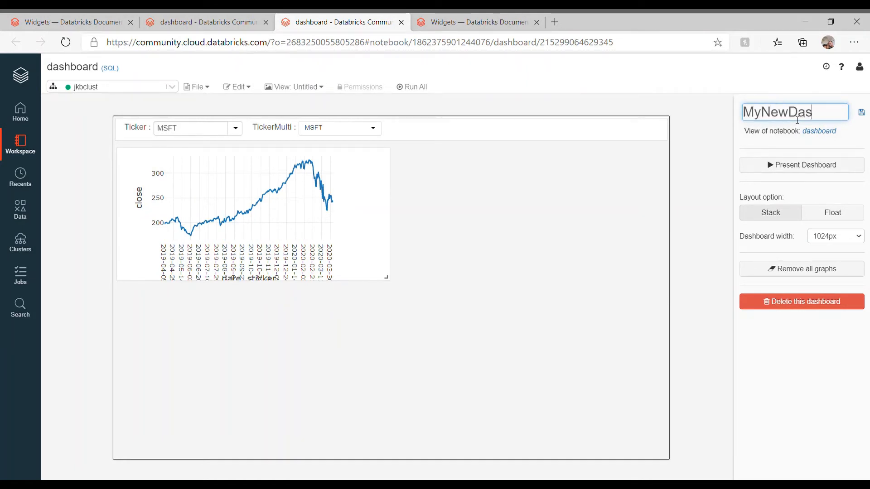
pyautogui.write('hboard')
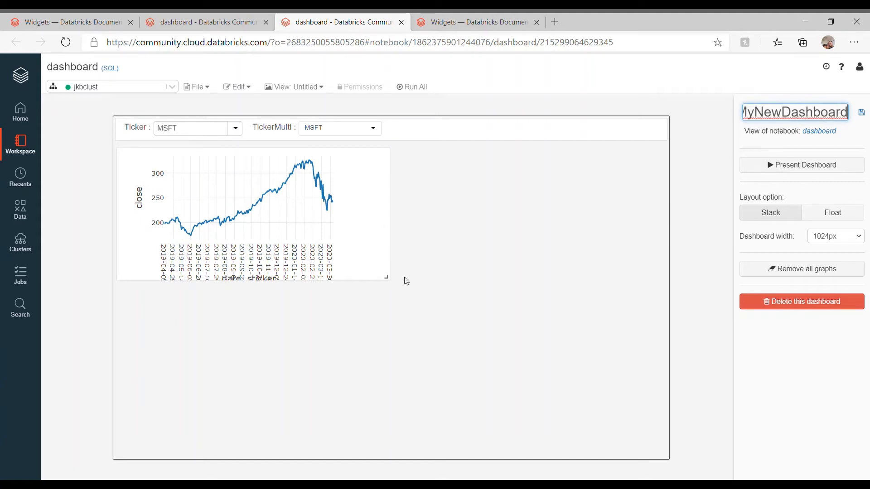
# Set the dashboard's Ticker widget to AAPL and enlarge the closing price chart to nearly the full dashboard width
pyautogui.click(235, 129)
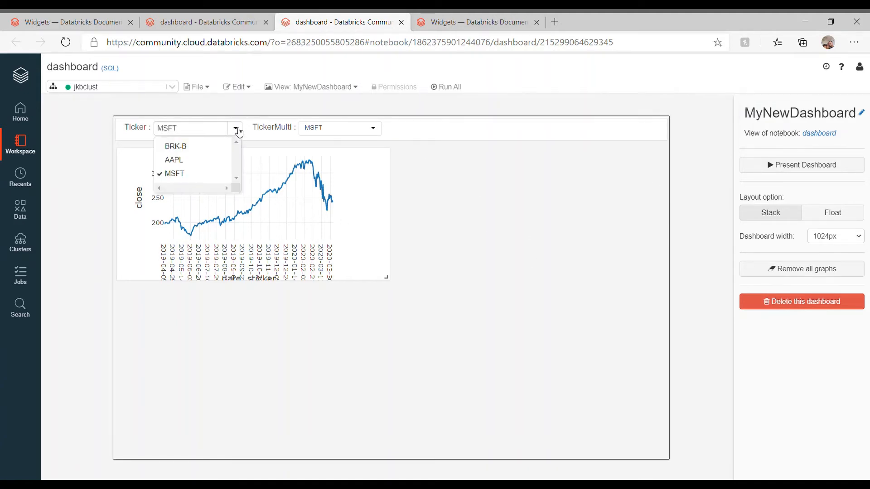
pyautogui.click(202, 161)
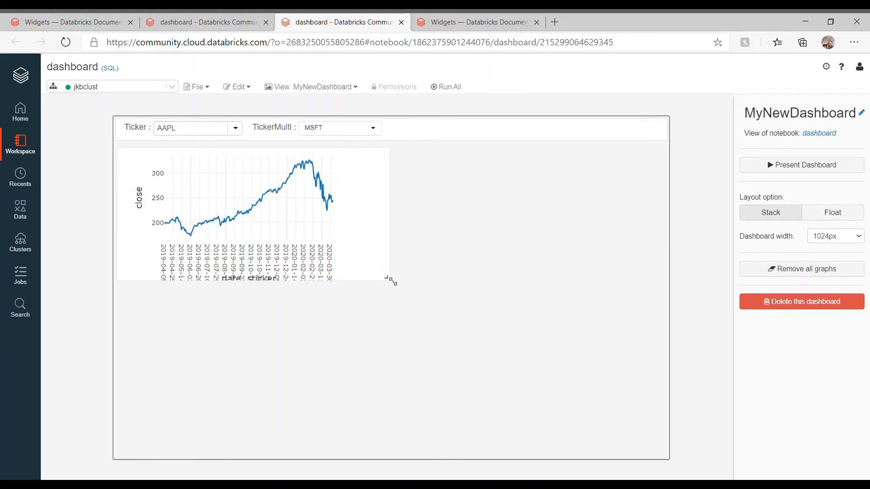
pyautogui.moveTo(389, 277); pyautogui.dragTo(622, 349)
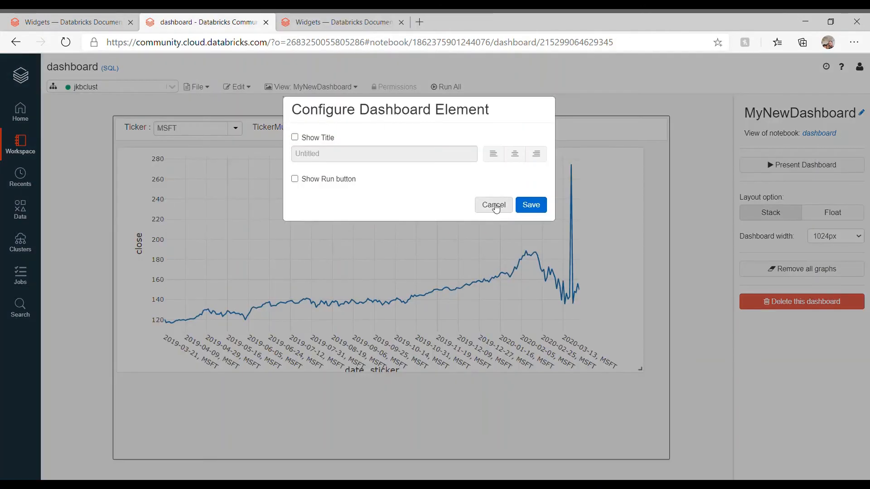
pyautogui.click(491, 205)
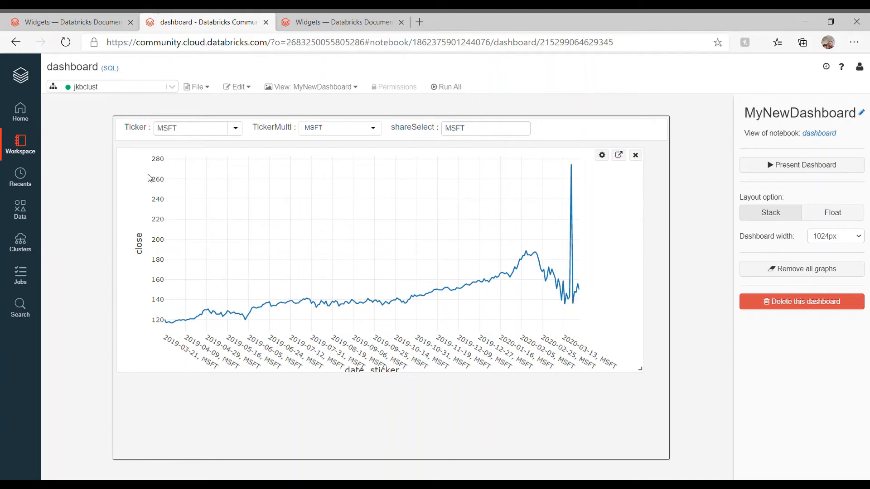
# Go back to the Databricks welcome page and reopen the recent dashboard notebook
pyautogui.click(16, 43)
pyautogui.click(16, 43)
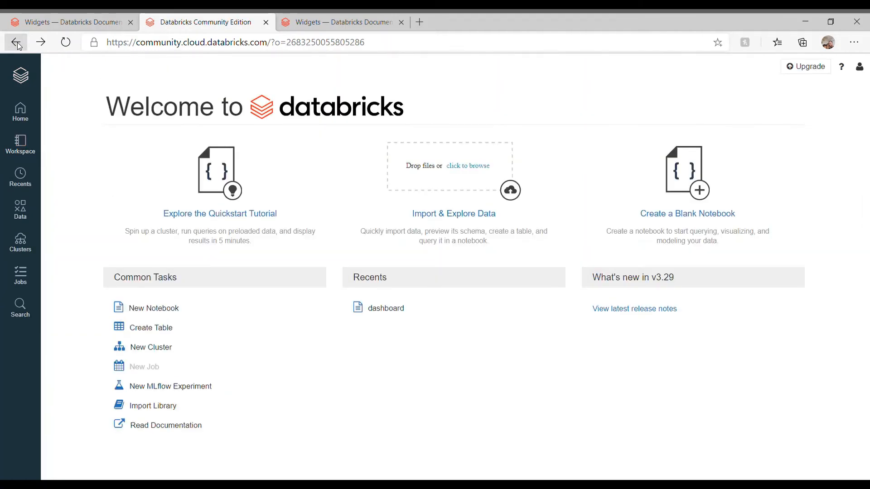
pyautogui.click(386, 308)
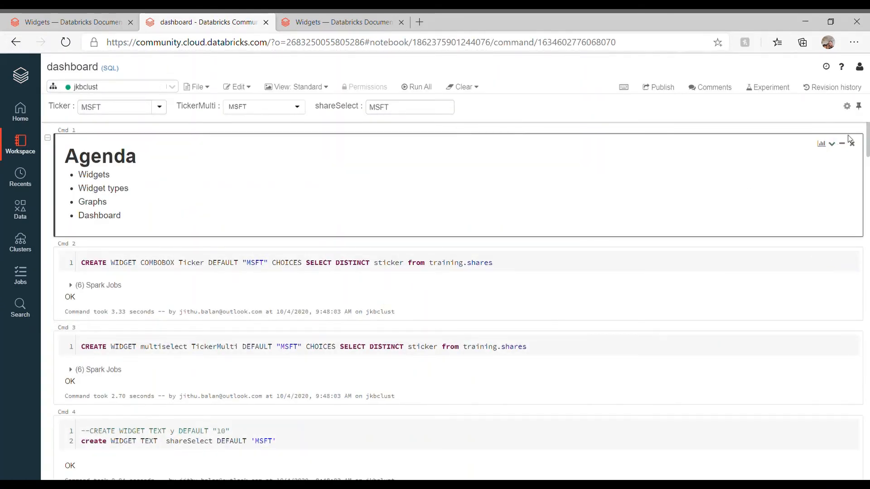
# Try Do Nothing and Run Accessed Commands as the notebook's On Widget Change behavior, then confirm it as Run Notebook
pyautogui.click(847, 107)
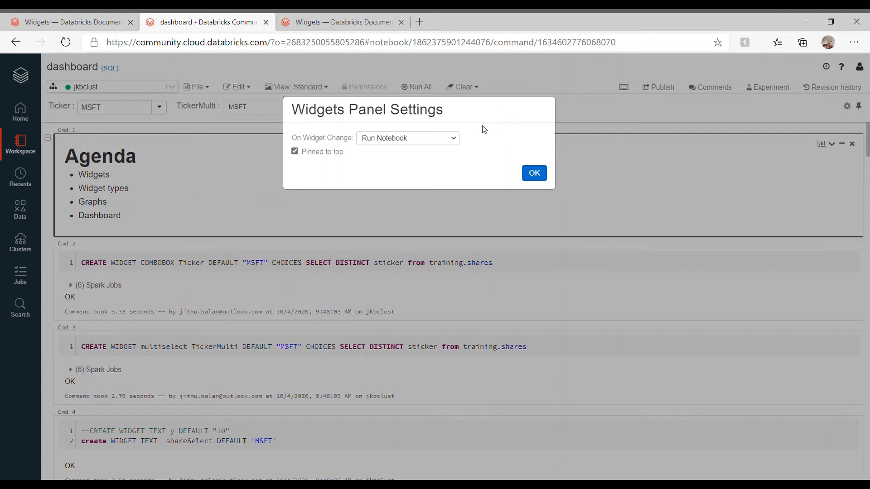
pyautogui.click(453, 138)
pyautogui.click(417, 190)
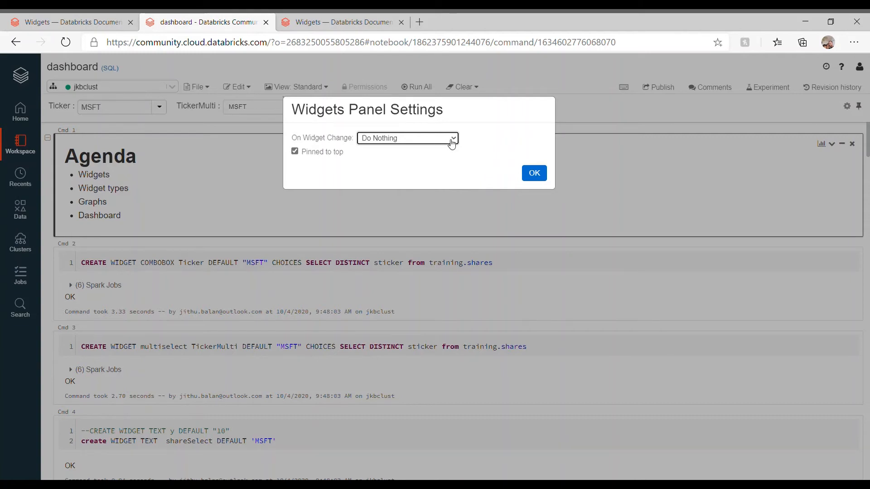
pyautogui.click(433, 179)
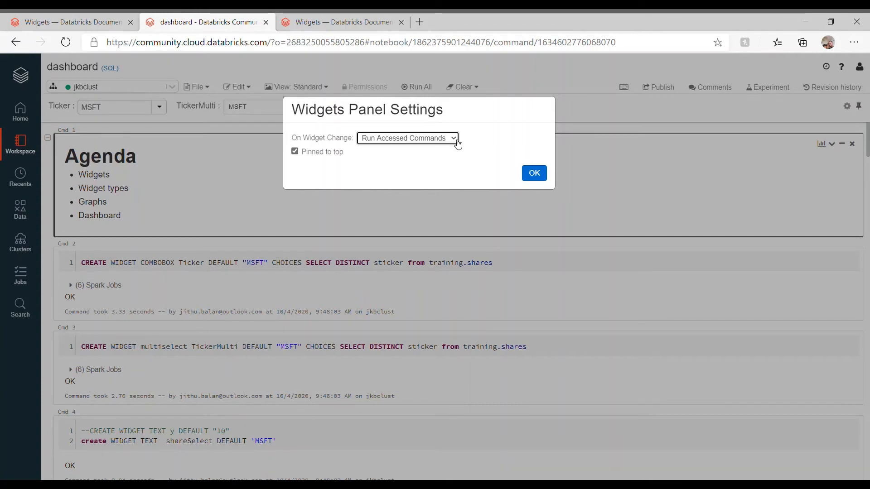
pyautogui.click(415, 158)
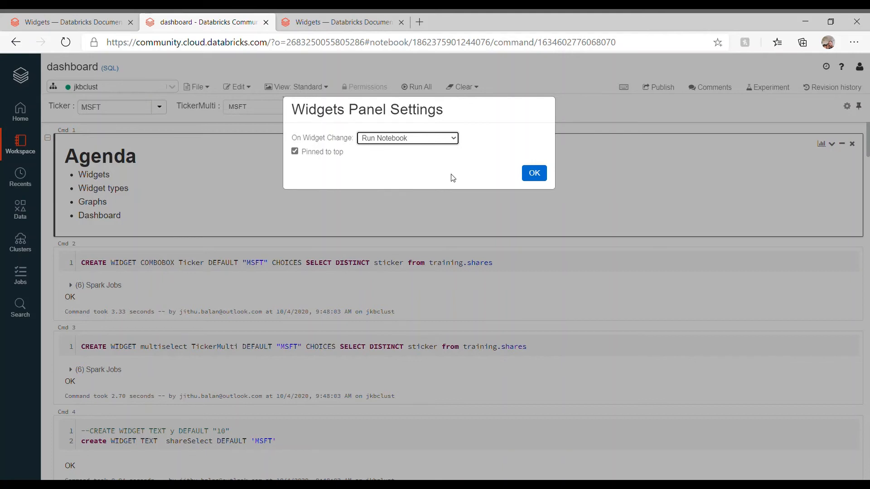
pyautogui.click(537, 176)
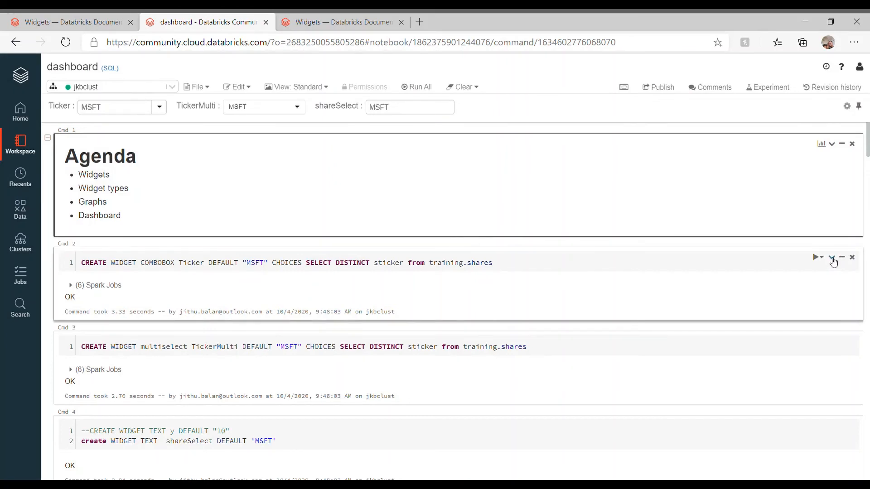
# Open MyNewDashboard from the Agenda cell's dashboard options and set its Ticker widget to AAPL
pyautogui.click(821, 151)
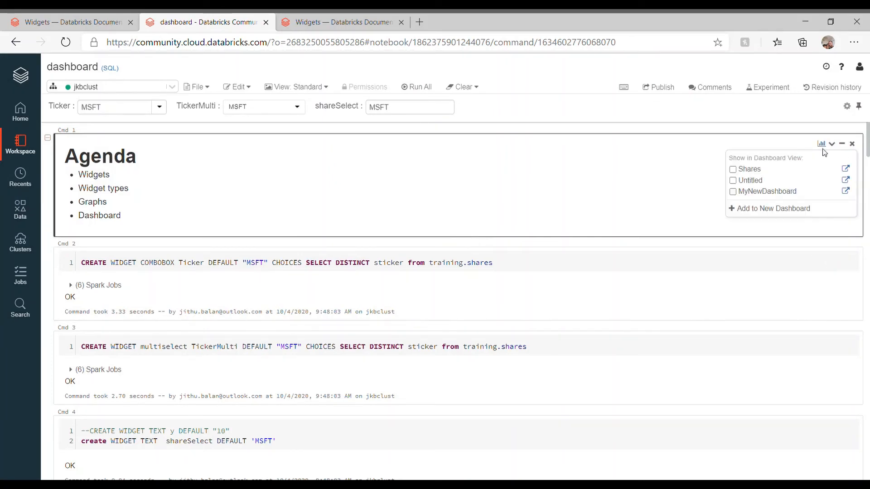
pyautogui.click(845, 191)
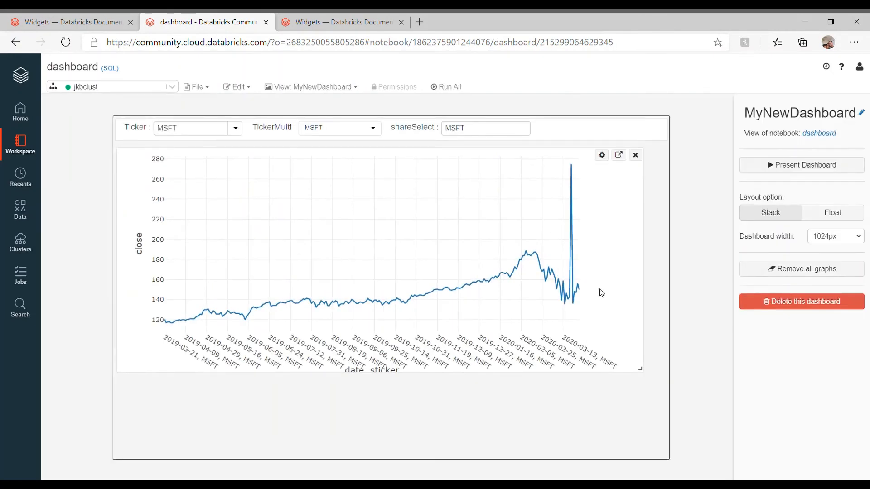
pyautogui.click(236, 129)
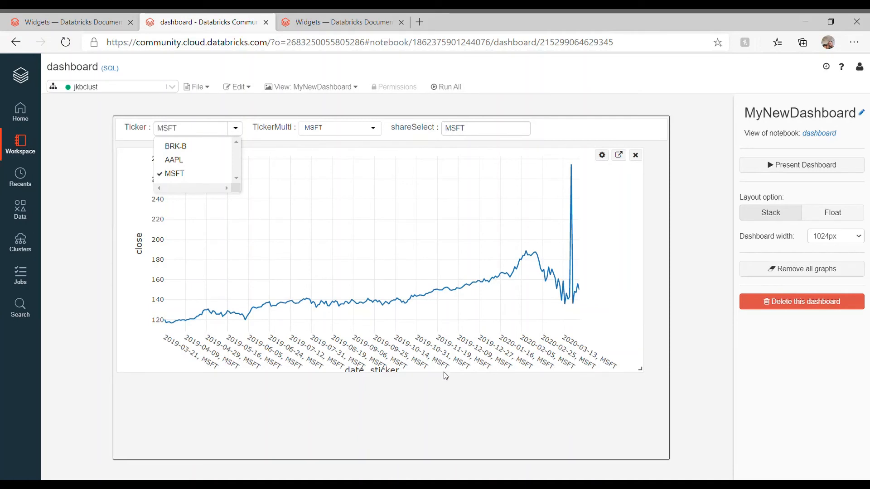
pyautogui.click(196, 161)
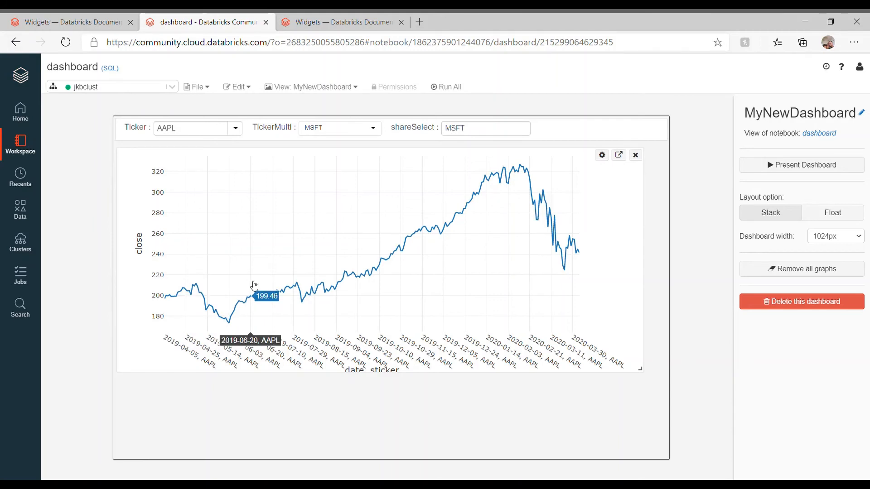
# Return to the notebook and show the Counts by Ticker chart on MyNewDashboard
pyautogui.click(17, 42)
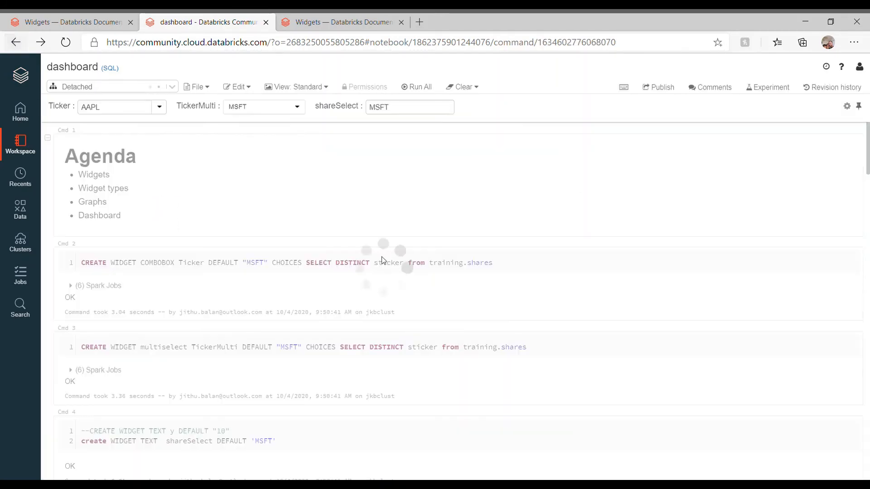
pyautogui.moveTo(868, 150); pyautogui.dragTo(869, 258)
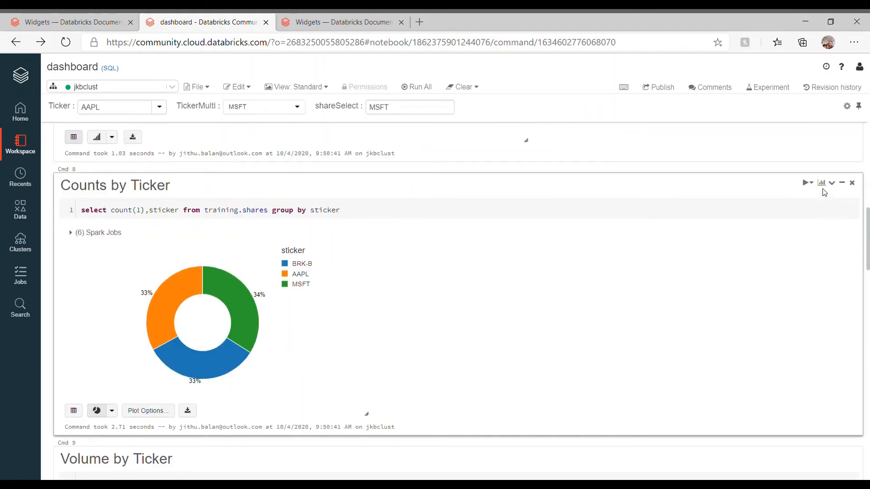
pyautogui.click(826, 188)
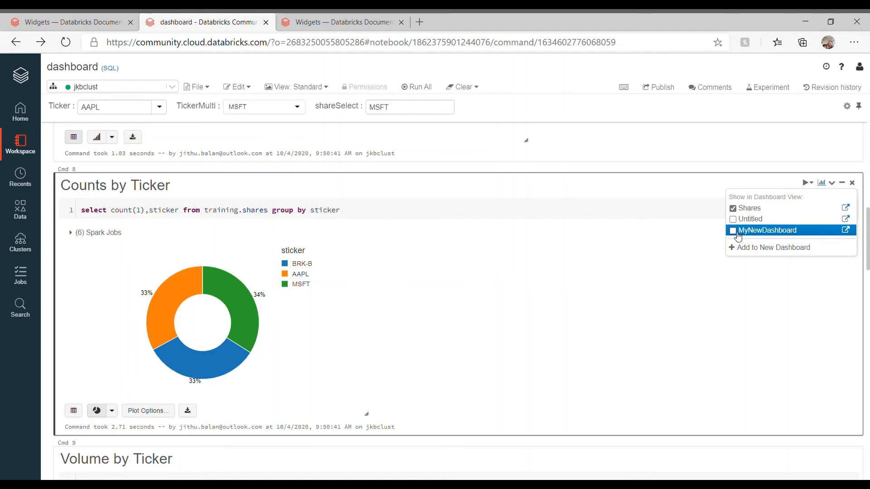
pyautogui.click(738, 233)
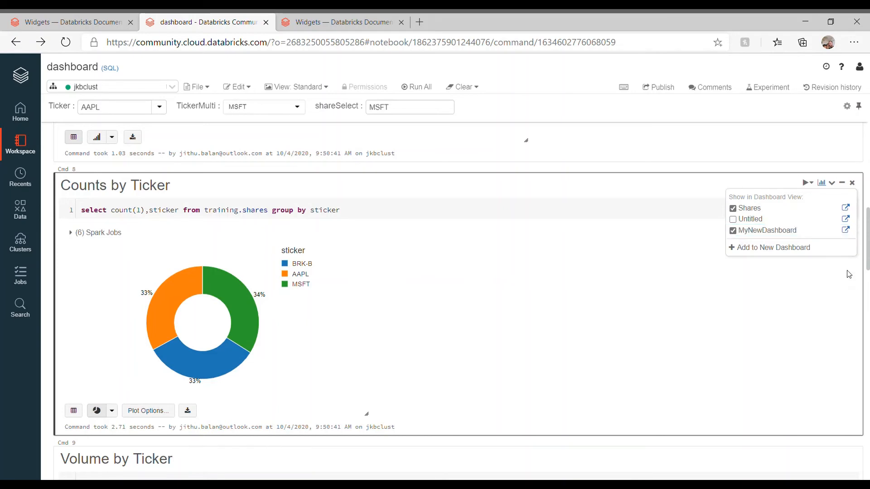
# Show the Volume by Ticker and High and Low rate charts on MyNewDashboard
pyautogui.moveTo(867, 255); pyautogui.dragTo(869, 302)
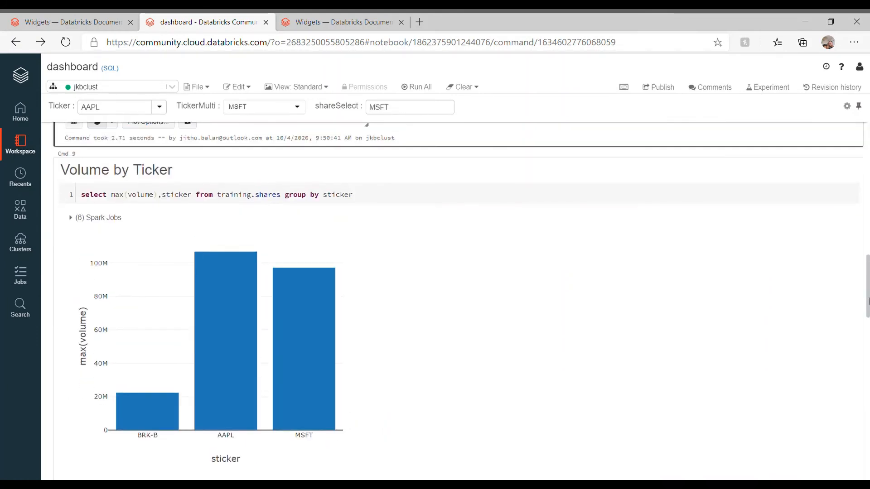
pyautogui.click(821, 168)
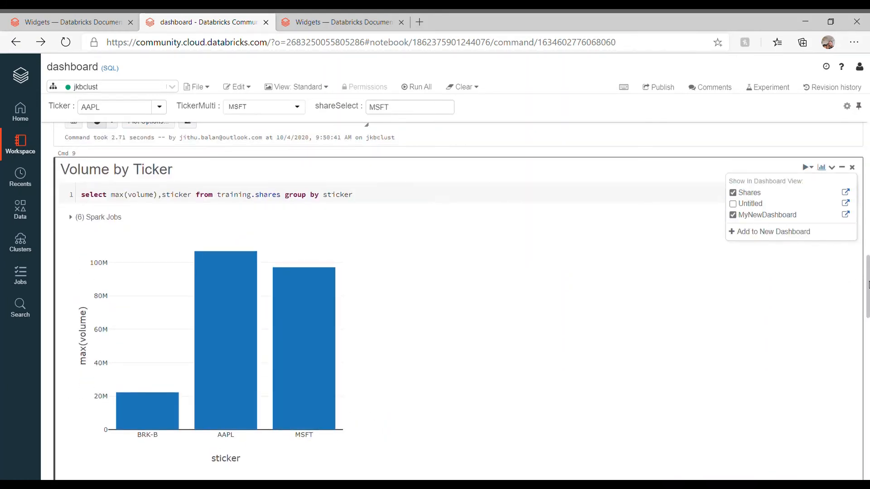
pyautogui.moveTo(867, 285); pyautogui.dragTo(868, 342)
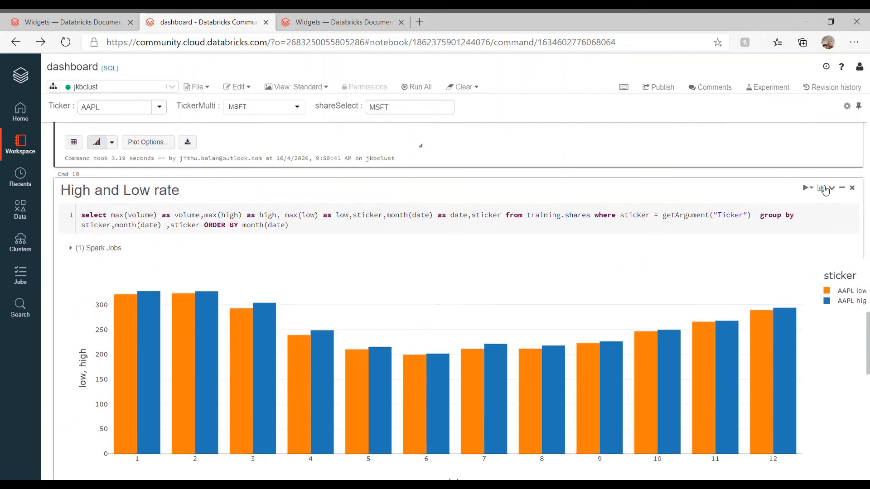
pyautogui.click(822, 188)
pyautogui.click(786, 240)
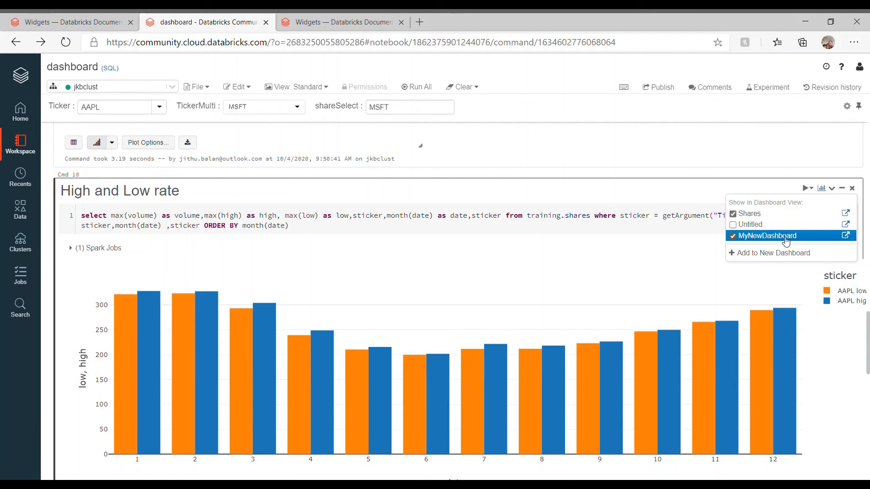
# Open MyNewDashboard and move the Volume by Ticker chart beside the High and Low rate chart
pyautogui.click(845, 236)
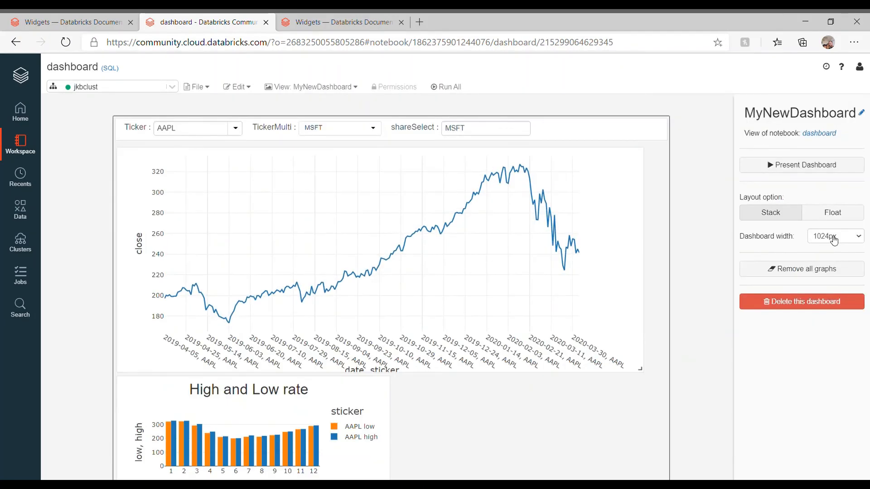
pyautogui.scroll(-2, 686, 286)
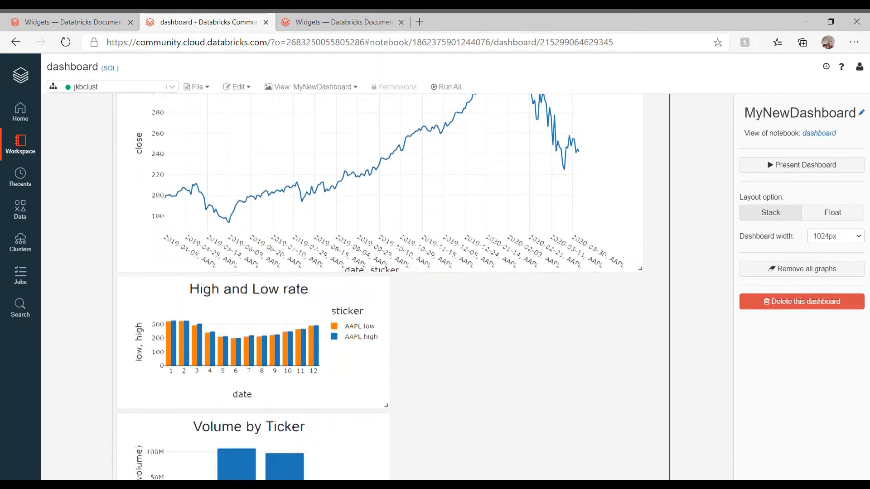
pyautogui.scroll(-6, 380, 287)
pyautogui.scroll(5, 380, 287)
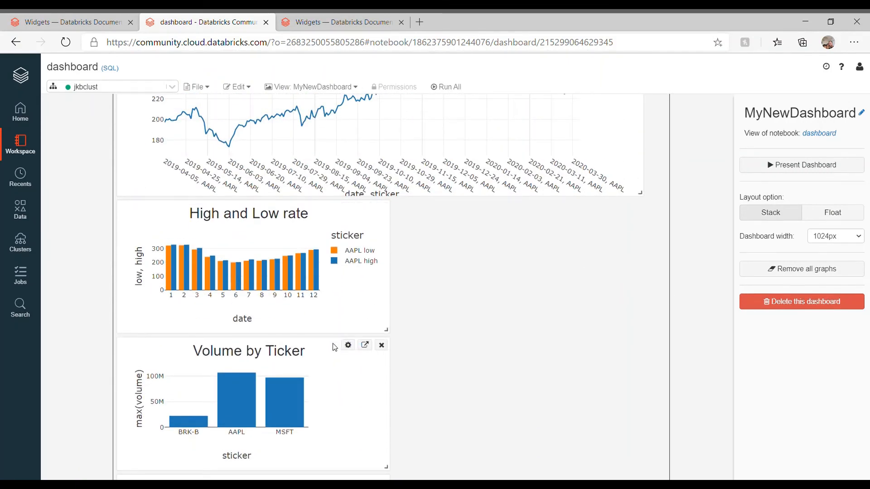
pyautogui.moveTo(333, 347); pyautogui.dragTo(628, 231)
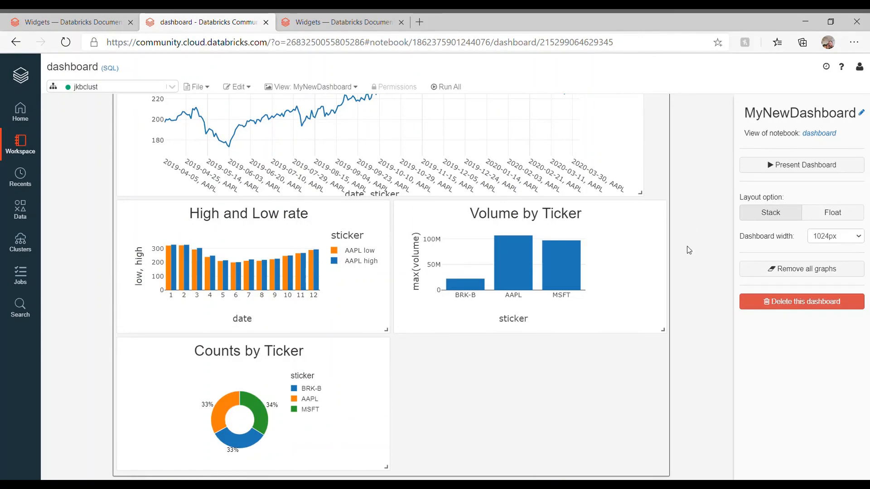
# Widen the closing-price line chart to the full width of the dashboard and review the layout
pyautogui.scroll(2, 675, 252)
pyautogui.scroll(3, 675, 252)
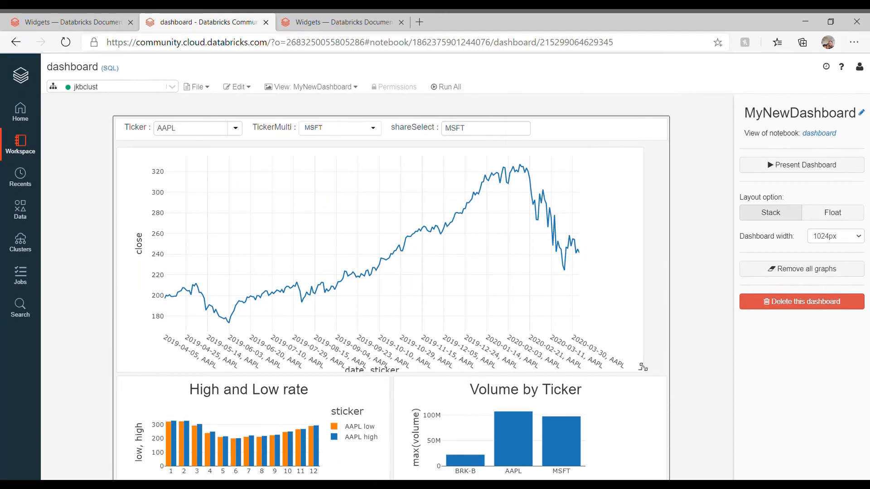
pyautogui.moveTo(641, 368); pyautogui.dragTo(659, 365)
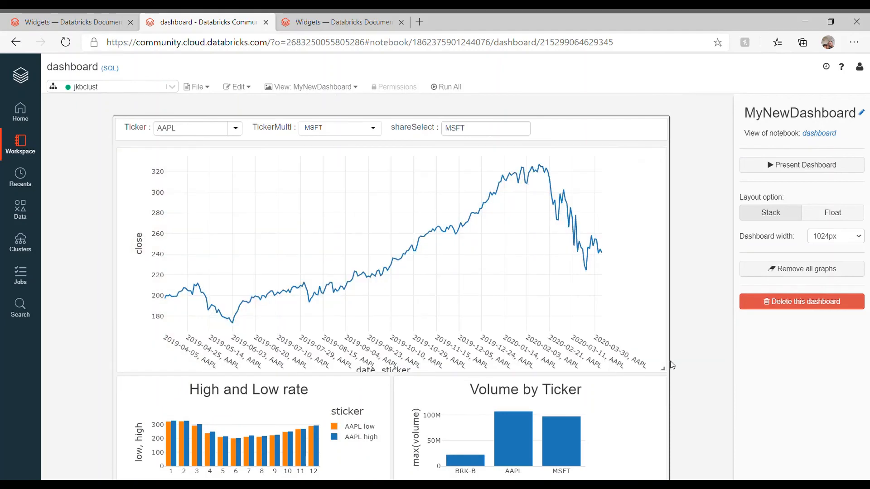
pyautogui.scroll(-5, 700, 328)
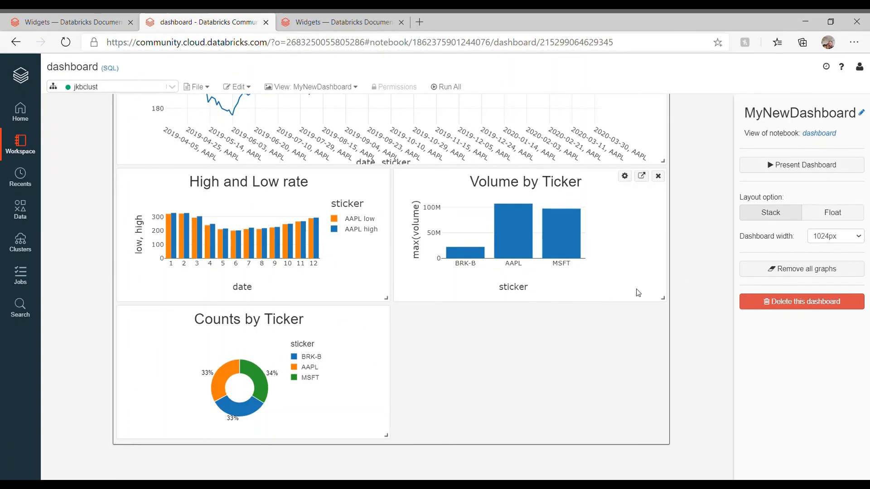
pyautogui.scroll(5, 709, 416)
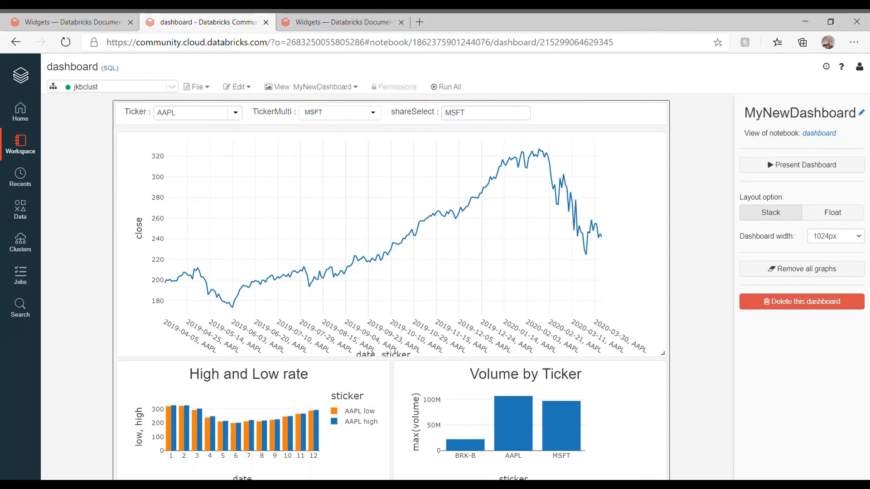
# Publish MyNewDashboard publicly, copy its public link and close the dialog
pyautogui.click(211, 88)
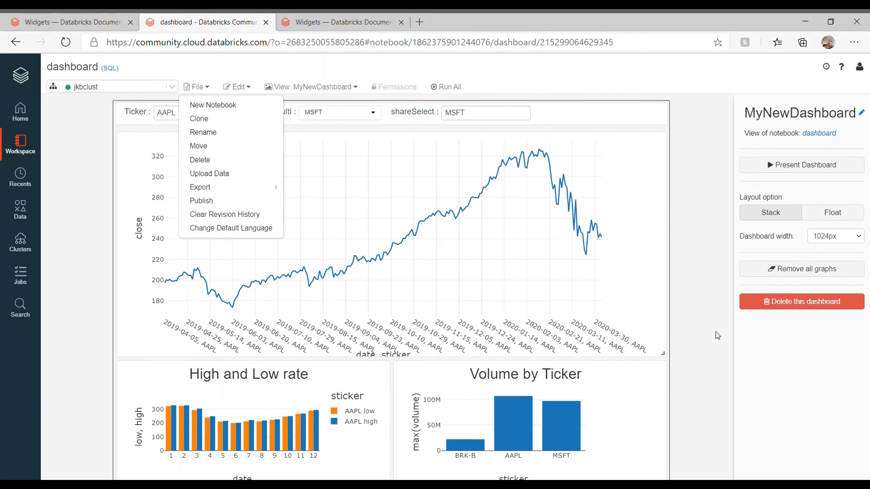
pyautogui.click(252, 201)
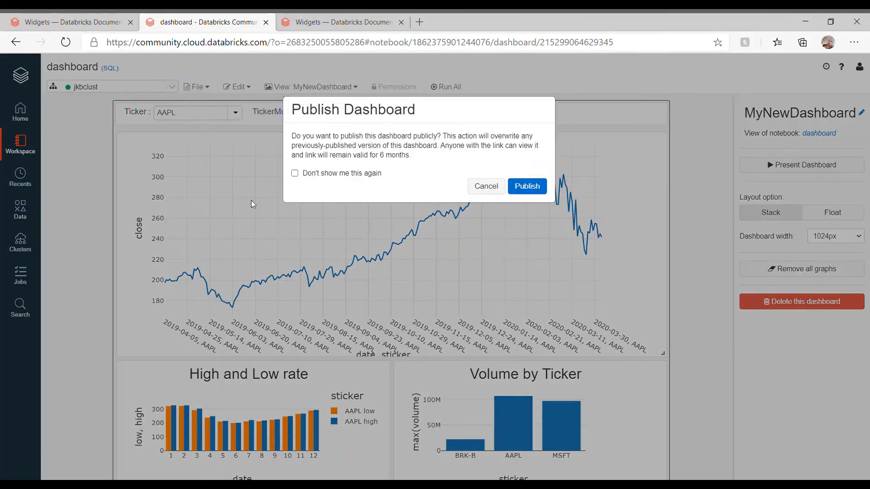
pyautogui.click(528, 191)
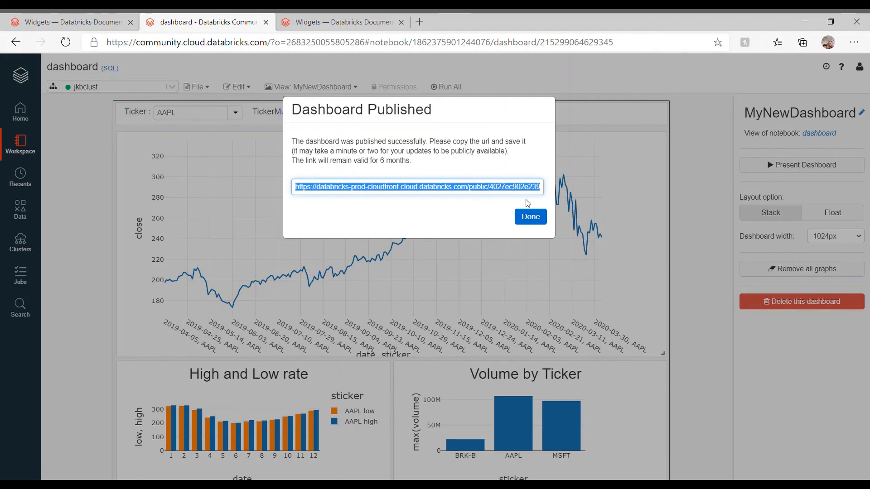
pyautogui.click(539, 221)
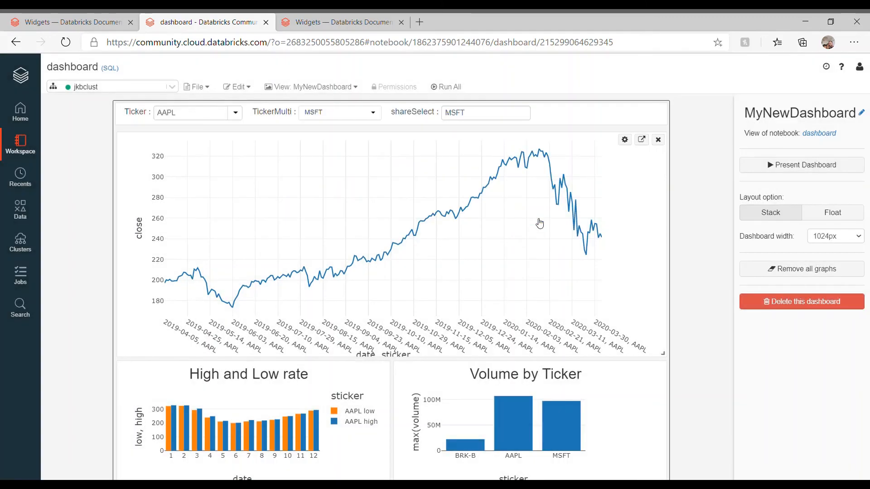
# Open the copied public dashboard link in a new browser tab
pyautogui.click(420, 22)
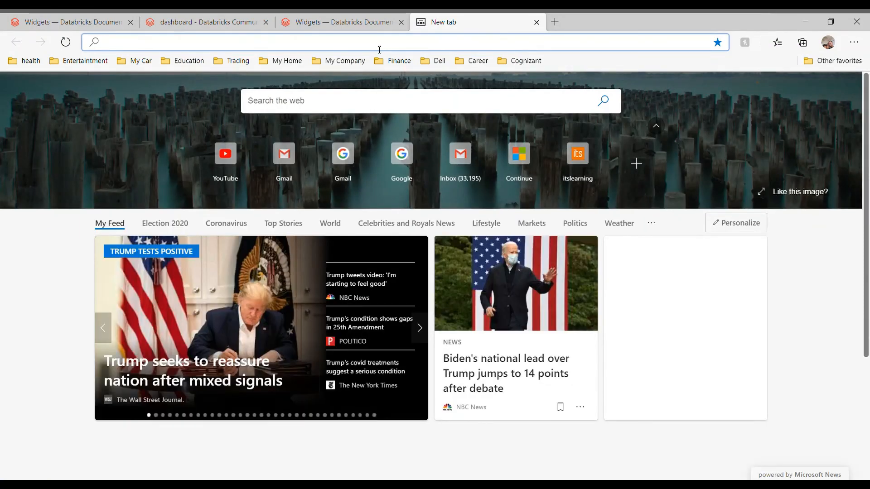
pyautogui.hotkey('ctrl', 'v')
pyautogui.press('Return')
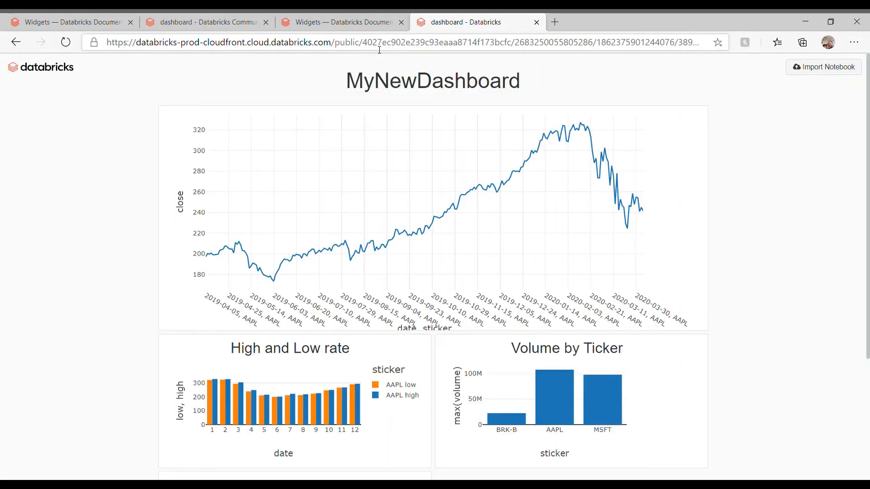
# Return to the editable MyNewDashboard, set its Ticker widget to BRK-B, and present the dashboard to review its charts
pyautogui.click(209, 22)
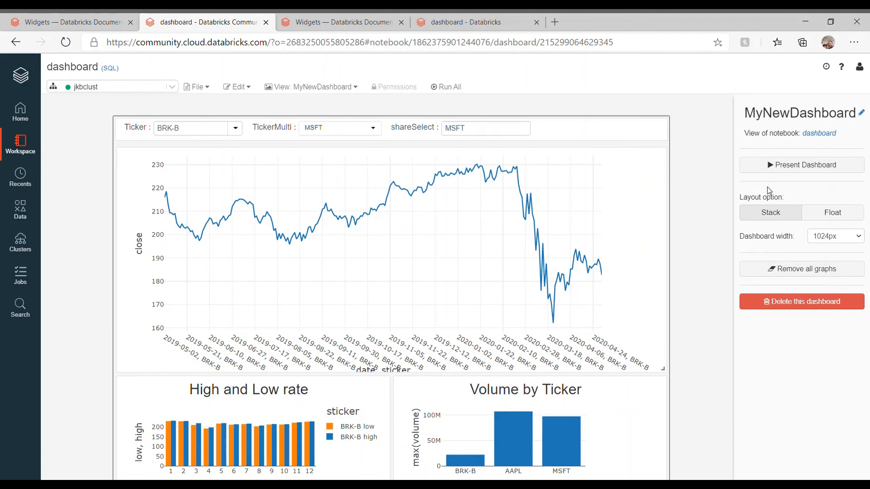
pyautogui.click(827, 171)
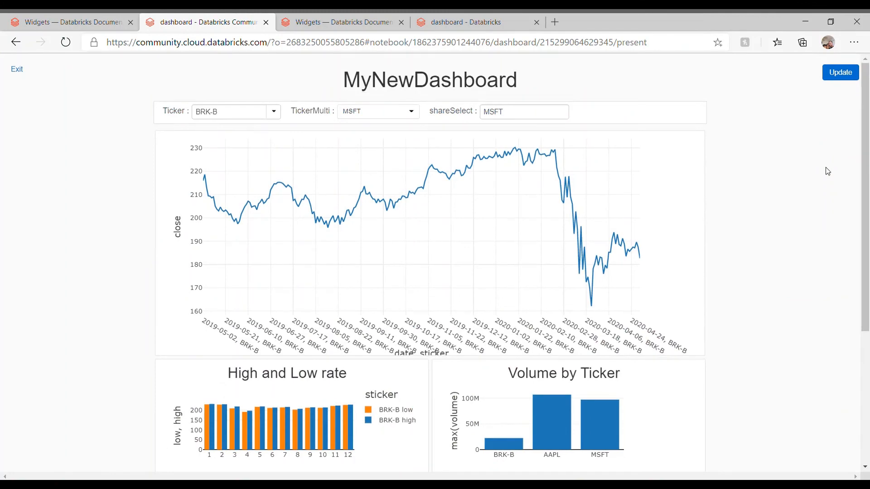
pyautogui.scroll(-5, 431, 262)
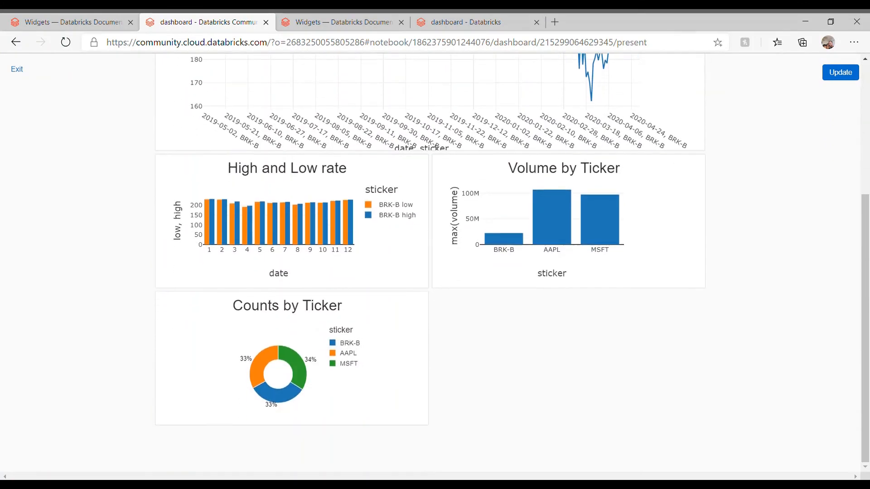
pyautogui.scroll(5, 431, 262)
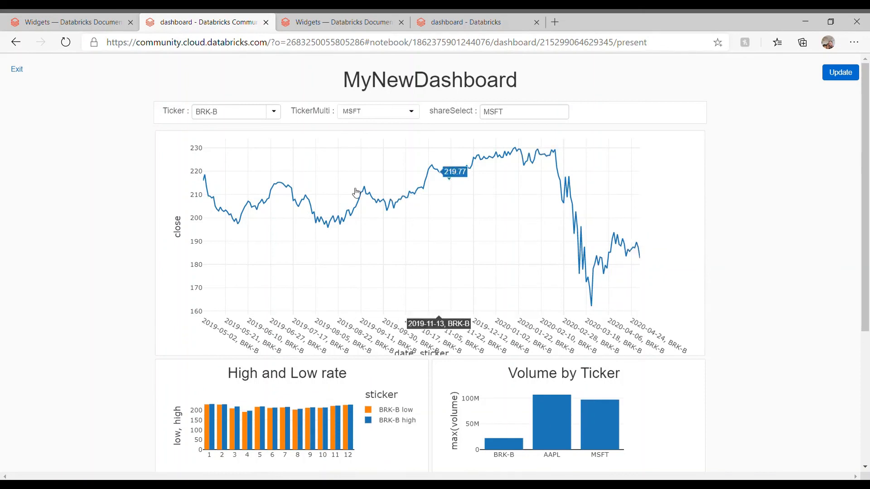
# Set the Ticker widget to AAPL in the presented dashboard
pyautogui.click(275, 119)
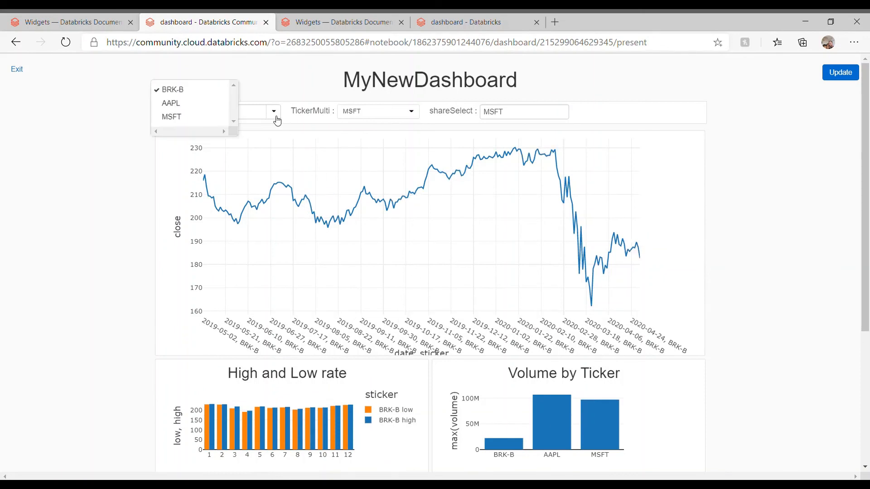
pyautogui.click(201, 103)
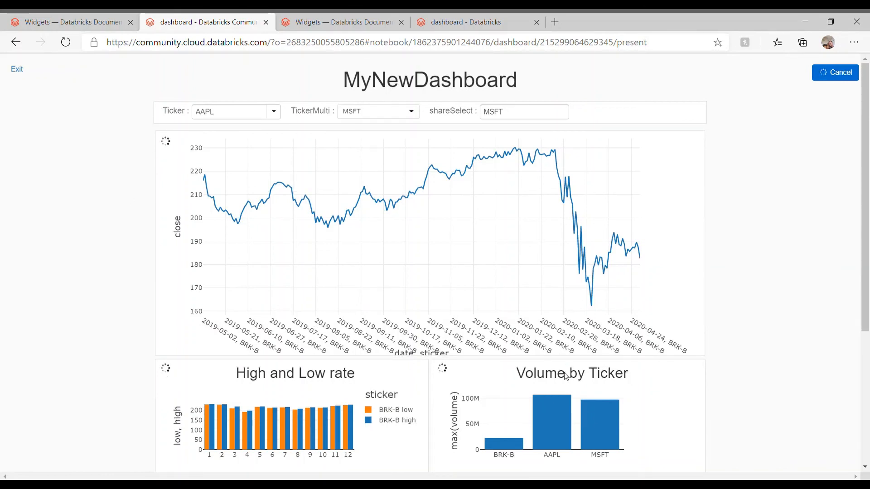
pyautogui.moveTo(525, 426)
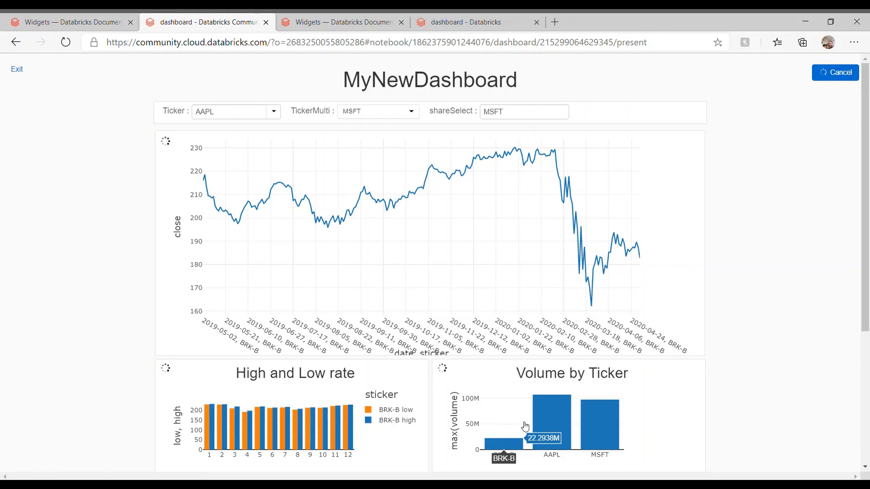